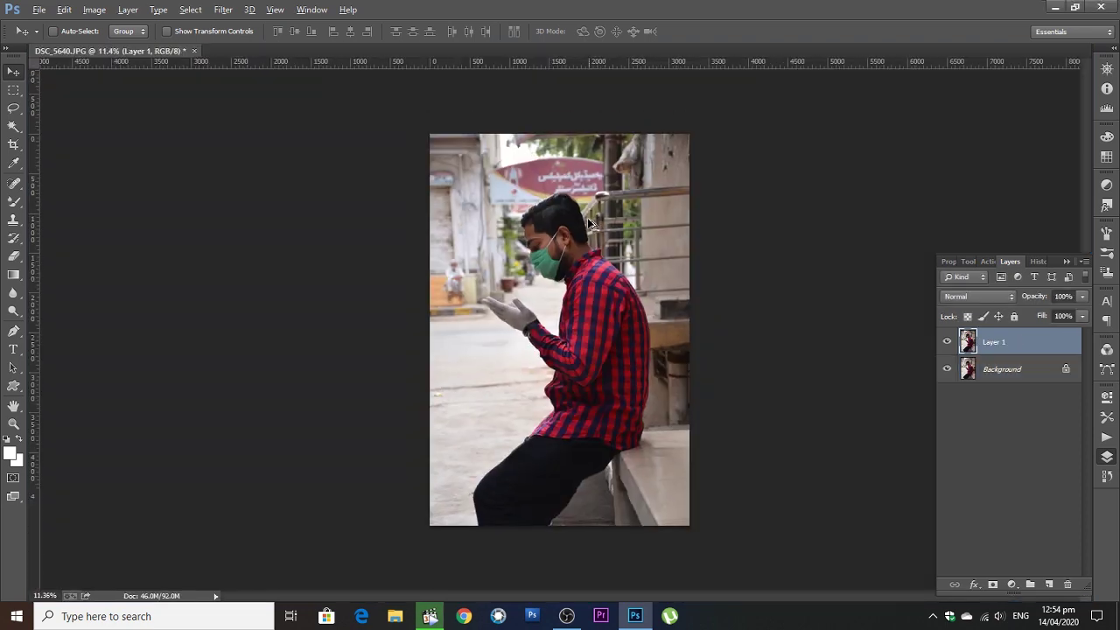
Step: Apply Image > Auto Contrast to DSC_5640.JPG, then bring up the Filter menu
{"action": "scroll", "coordinate": [674, 267], "scroll_direction": "up", "scroll_amount": 2}
{"action": "scroll", "coordinate": [630, 245], "scroll_direction": "up", "scroll_amount": 2}
{"action": "scroll", "coordinate": [586, 219], "scroll_direction": "up", "scroll_amount": 2}
{"action": "scroll", "coordinate": [574, 214], "scroll_direction": "down", "scroll_amount": 2}
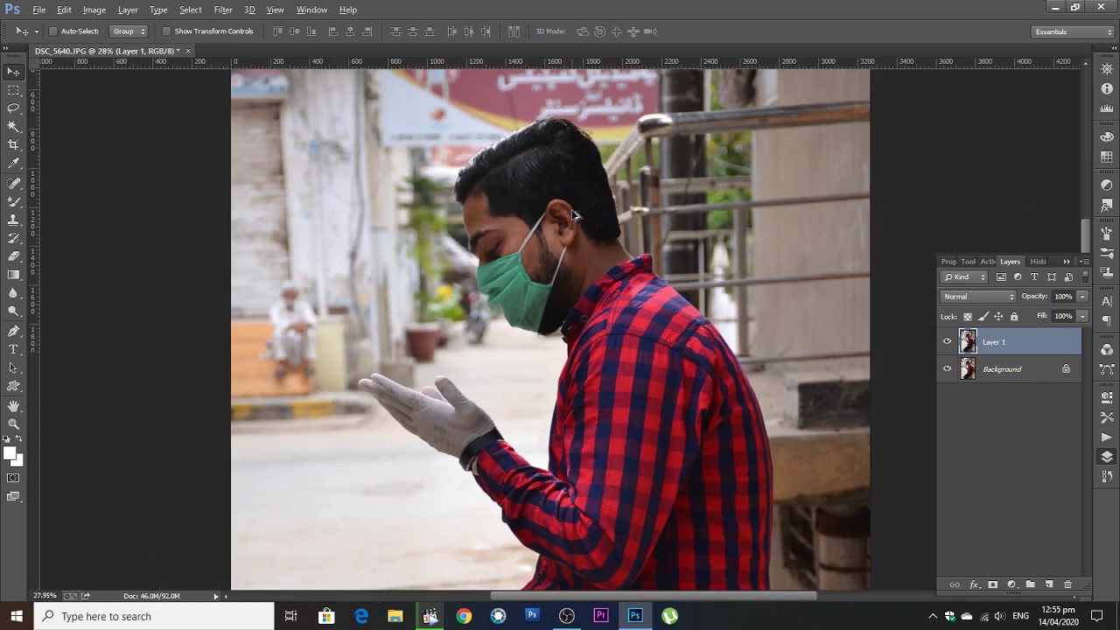
{"action": "scroll", "coordinate": [525, 192], "scroll_direction": "down", "scroll_amount": 2}
{"action": "scroll", "coordinate": [438, 155], "scroll_direction": "down", "scroll_amount": 1}
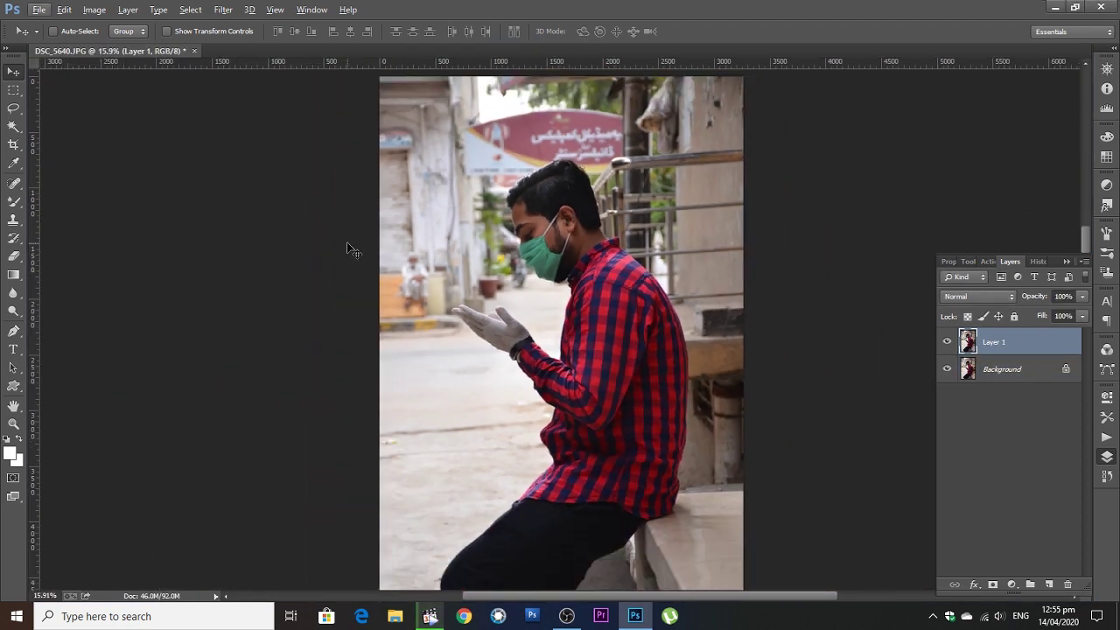
{"action": "left_click", "coordinate": [95, 9]}
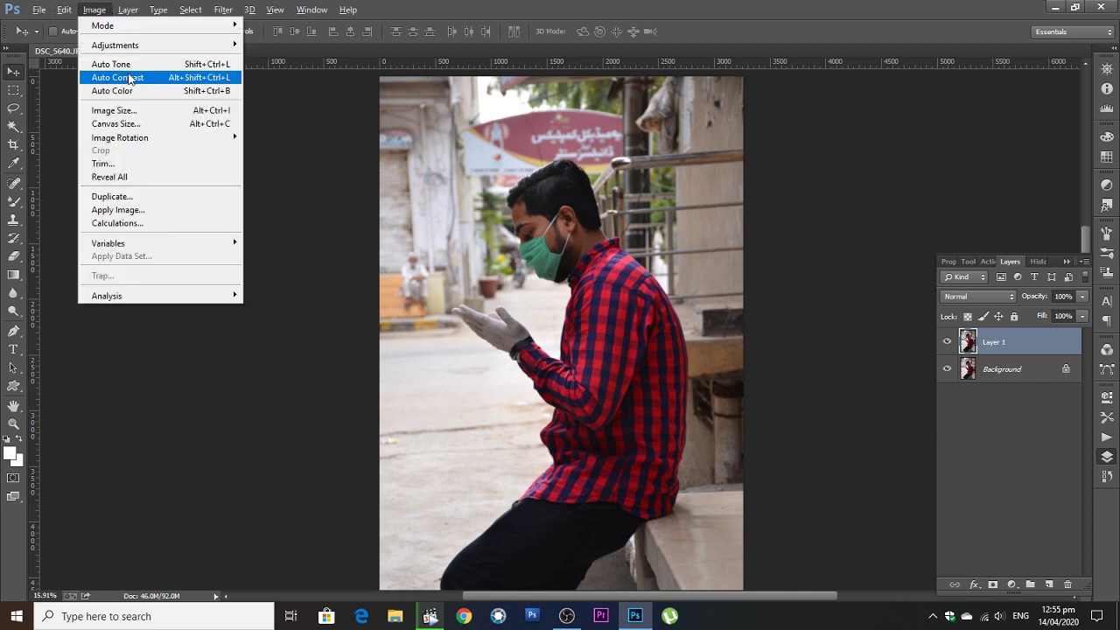
{"action": "left_click", "coordinate": [224, 83]}
{"action": "left_click", "coordinate": [223, 9]}
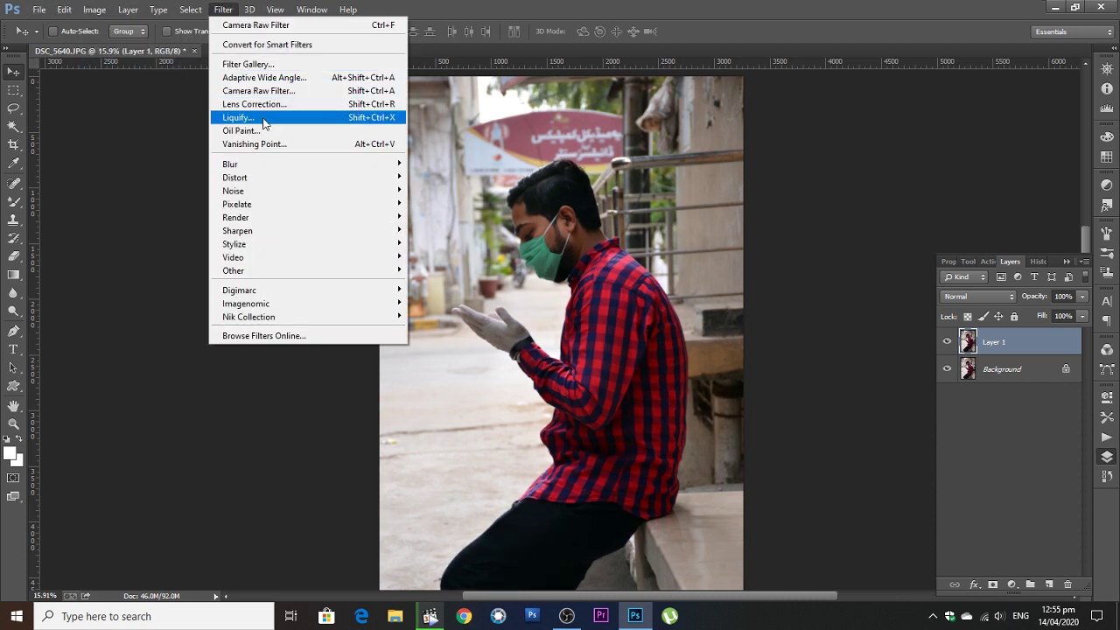
Step: In Liquify, warp the front hair up into a fuller quiff with a size-250 Forward Warp brush
{"action": "left_click", "coordinate": [238, 118]}
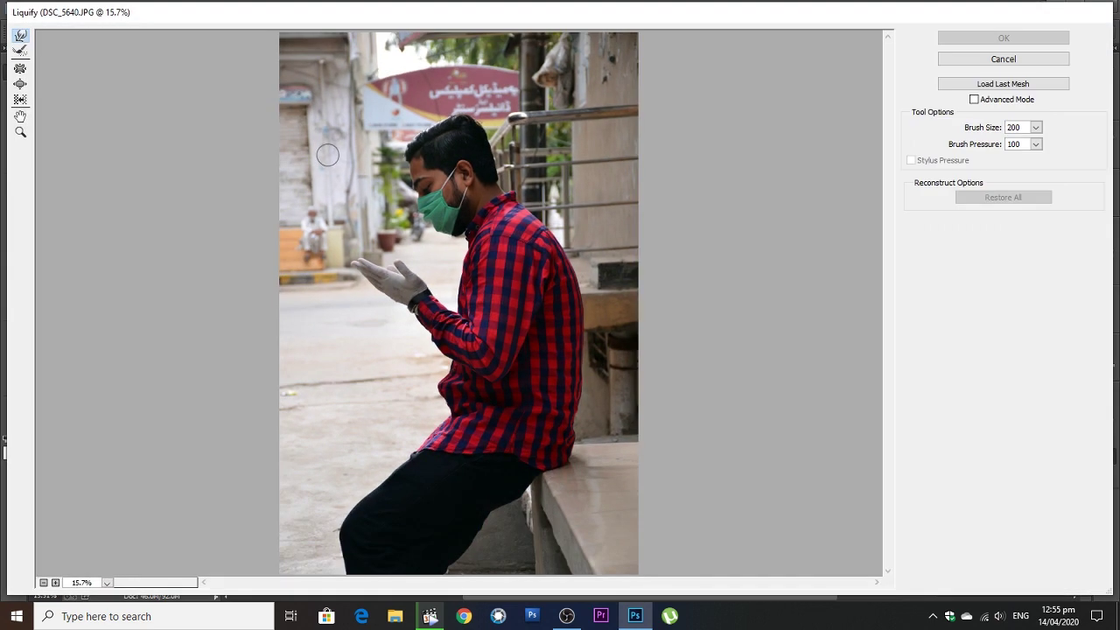
{"action": "left_click", "coordinate": [21, 132]}
{"action": "left_click_drag", "start_coordinate": [338, 38], "coordinate": [526, 320]}
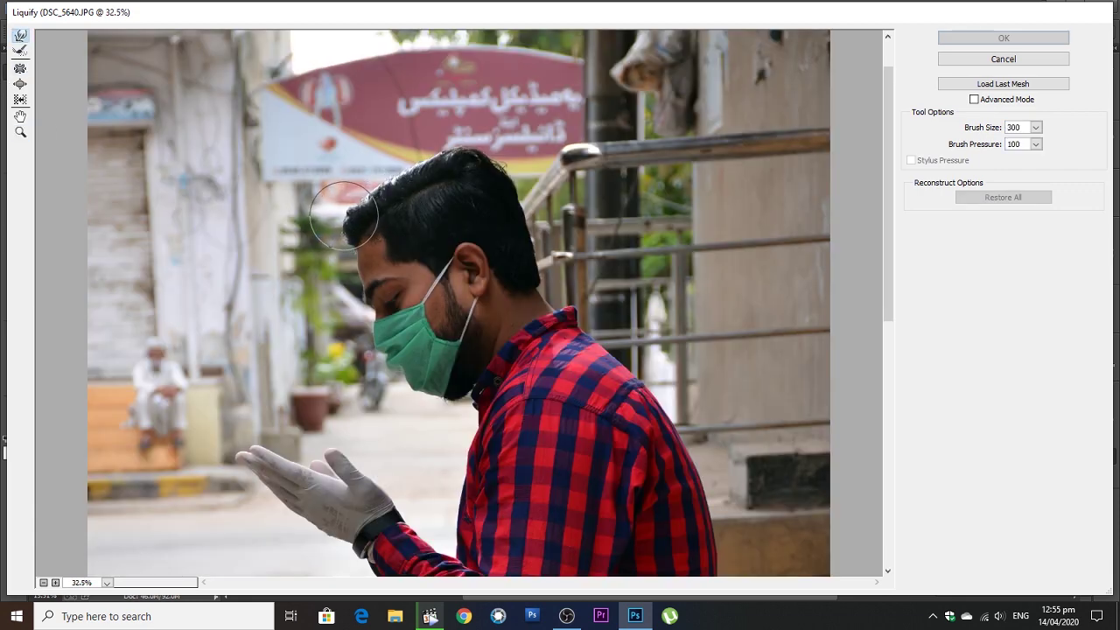
{"action": "mouse_move", "coordinate": [344, 216]}
{"action": "left_mouse_down"}
{"action": "mouse_move", "coordinate": [423, 157]}
{"action": "mouse_move", "coordinate": [383, 176]}
{"action": "left_mouse_up"}
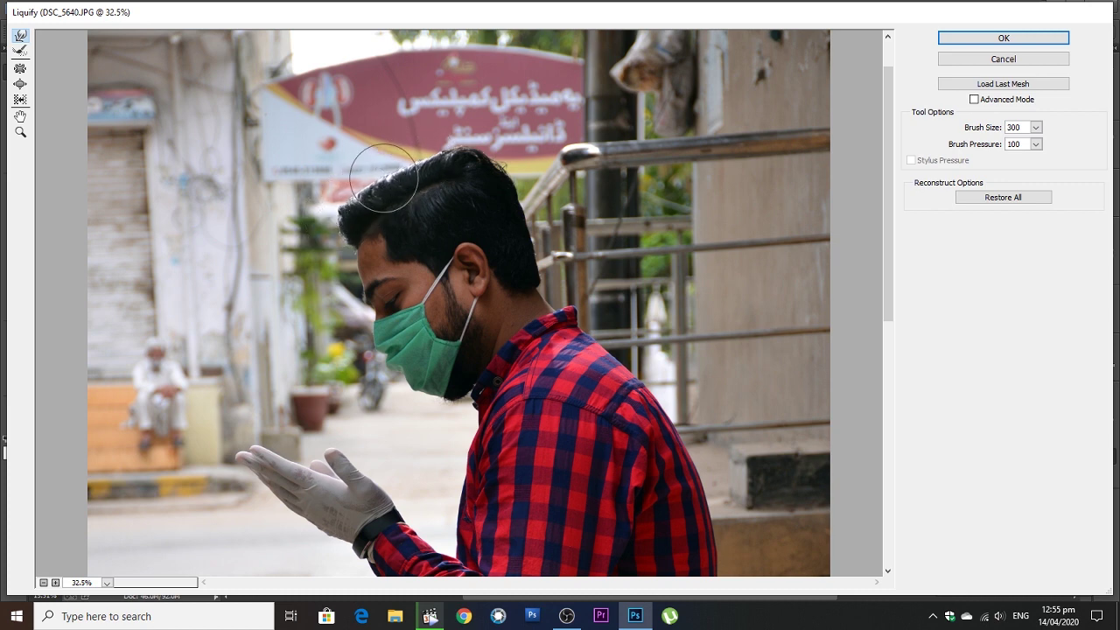
{"action": "key", "text": "bracketleft"}
{"action": "key", "text": "bracketleft"}
{"action": "mouse_move", "coordinate": [383, 177]}
{"action": "left_mouse_down"}
{"action": "mouse_move", "coordinate": [339, 214]}
{"action": "mouse_move", "coordinate": [394, 170]}
{"action": "mouse_move", "coordinate": [339, 212]}
{"action": "mouse_move", "coordinate": [377, 174]}
{"action": "mouse_move", "coordinate": [450, 170]}
{"action": "mouse_move", "coordinate": [405, 169]}
{"action": "left_mouse_up"}
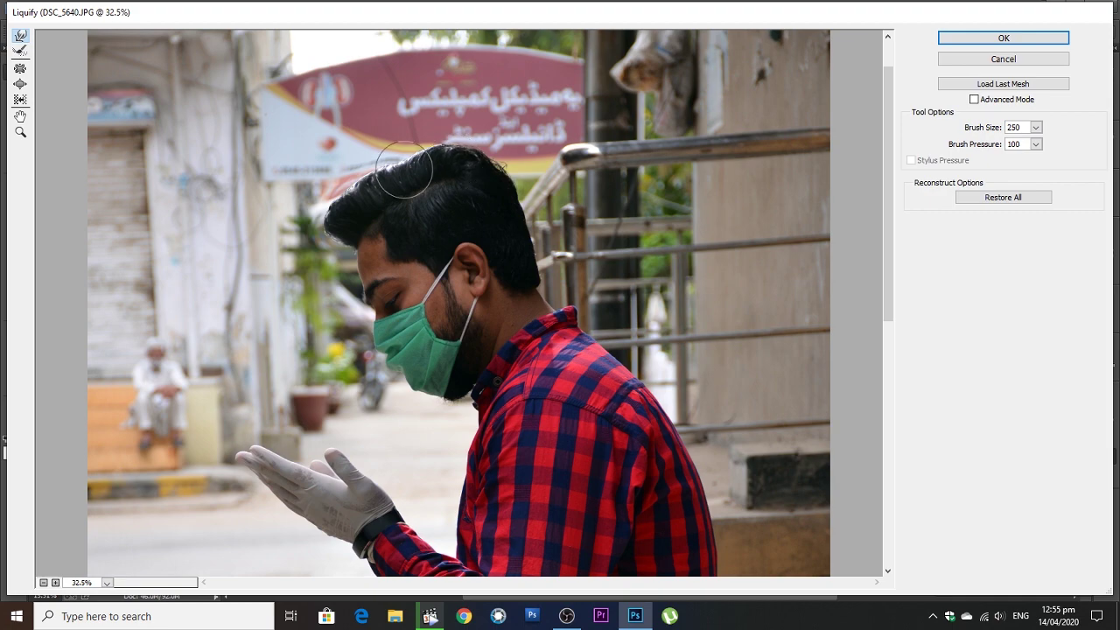
Step: Apply the hair warp, then in Camera Raw lower highlights and whites and lift shadows and blacks
{"action": "left_click", "coordinate": [1004, 37]}
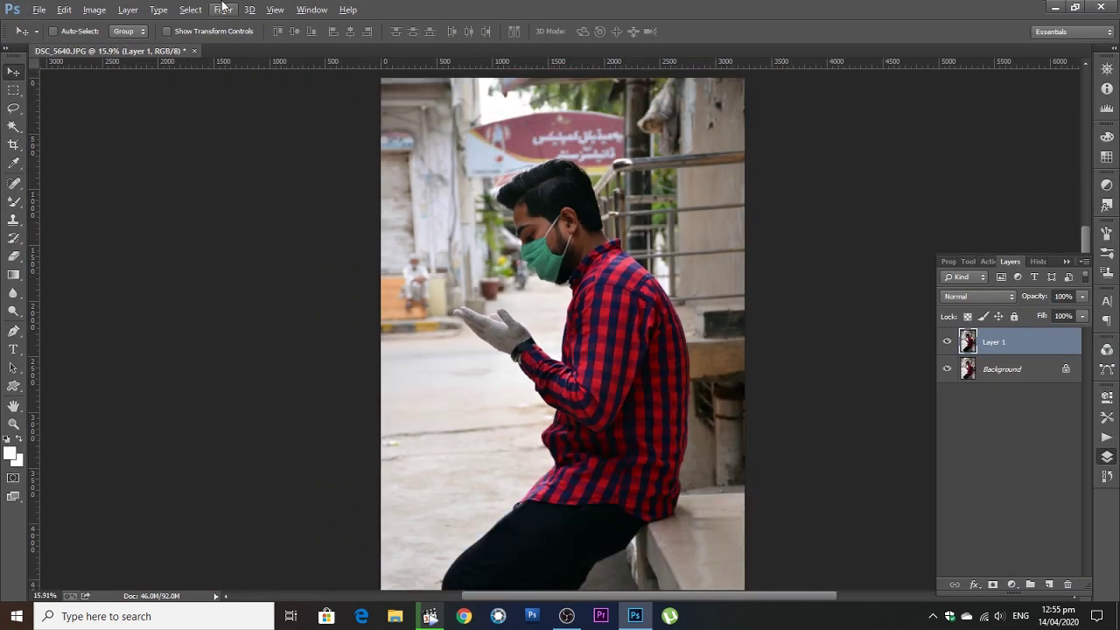
{"action": "left_click", "coordinate": [223, 10]}
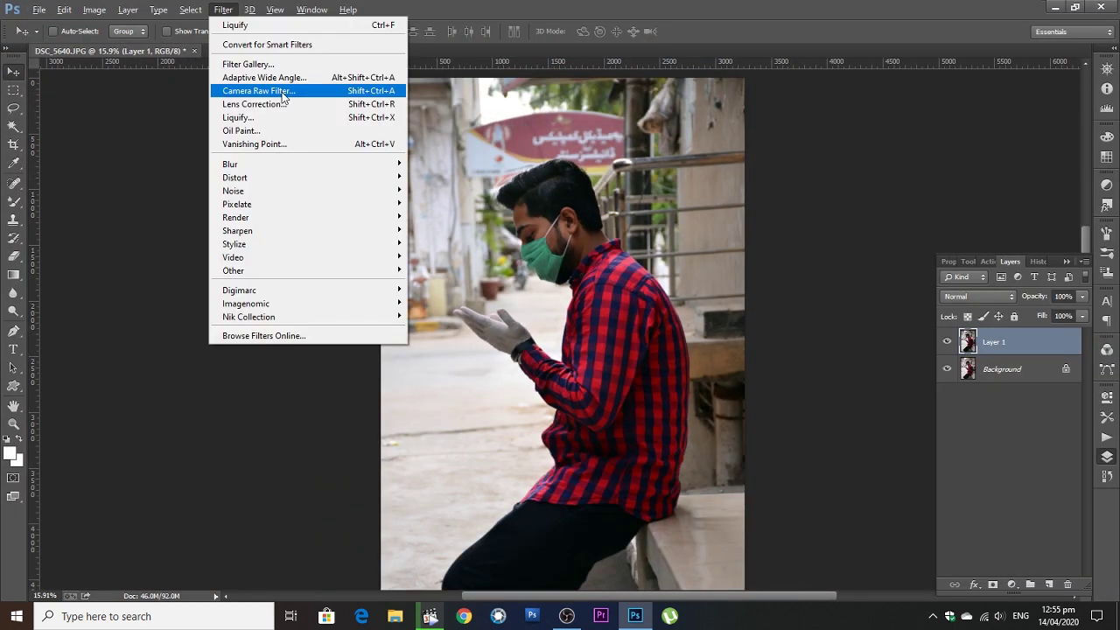
{"action": "left_click", "coordinate": [283, 91]}
{"action": "mouse_move", "coordinate": [1002, 311]}
{"action": "left_mouse_down"}
{"action": "mouse_move", "coordinate": [1019, 315]}
{"action": "mouse_move", "coordinate": [932, 333]}
{"action": "left_mouse_up"}
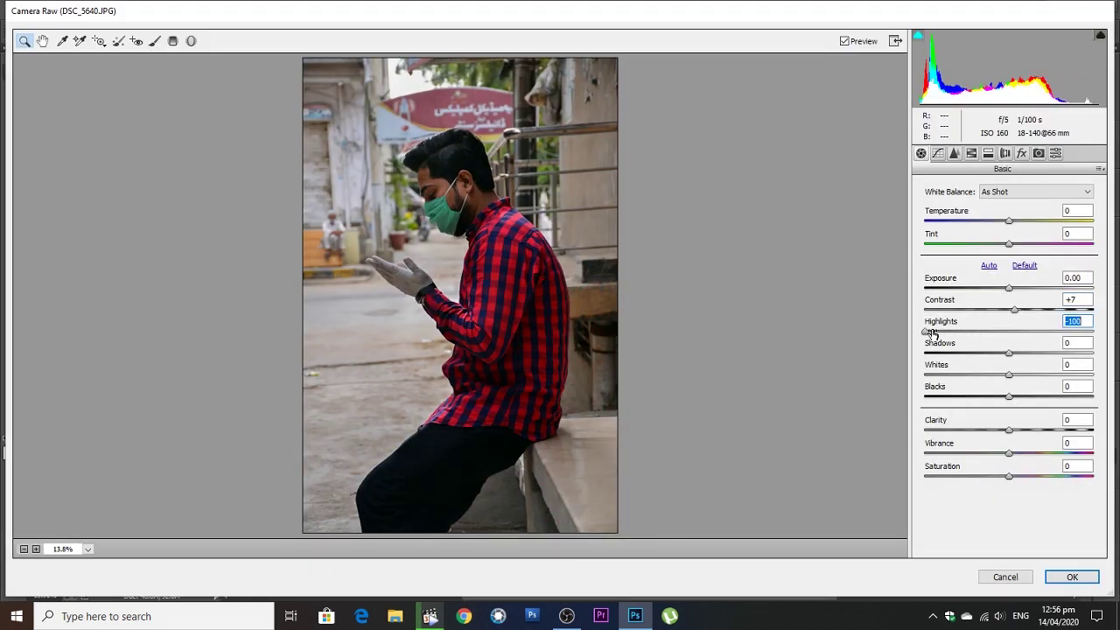
{"action": "left_click_drag", "start_coordinate": [1012, 357], "coordinate": [1033, 359]}
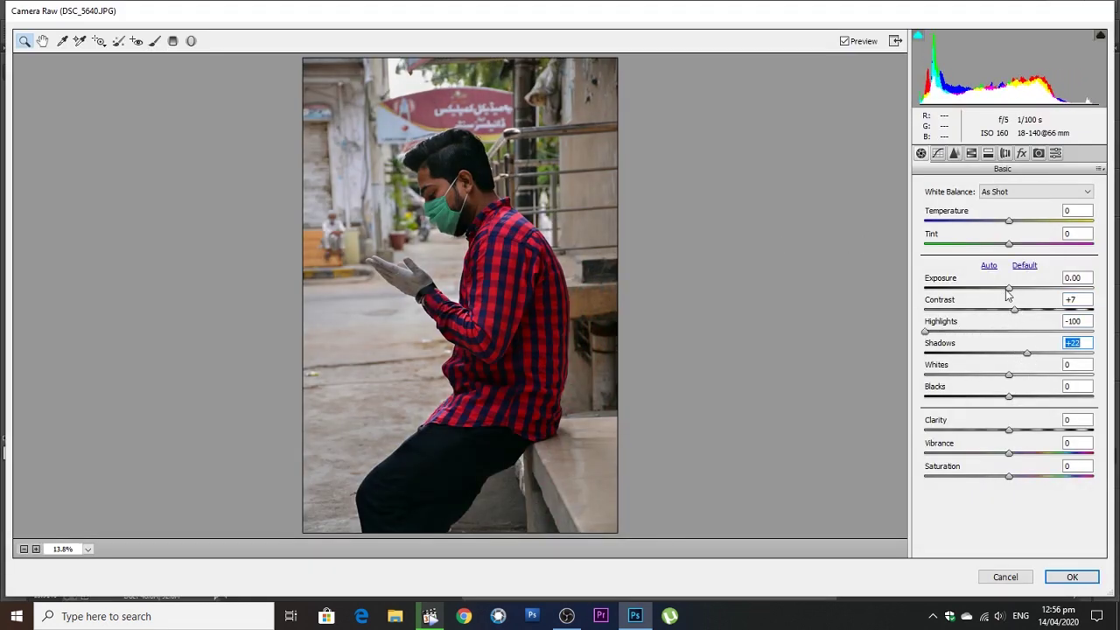
{"action": "left_click_drag", "start_coordinate": [1009, 289], "coordinate": [1015, 289]}
{"action": "mouse_move", "coordinate": [1009, 374]}
{"action": "left_mouse_down"}
{"action": "mouse_move", "coordinate": [1000, 374]}
{"action": "mouse_move", "coordinate": [1036, 398]}
{"action": "mouse_move", "coordinate": [1018, 429]}
{"action": "left_mouse_up"}
Step: In HSL, desaturate yellows, oranges and purples and strongly shift the greens' hue
{"action": "left_click", "coordinate": [987, 153]}
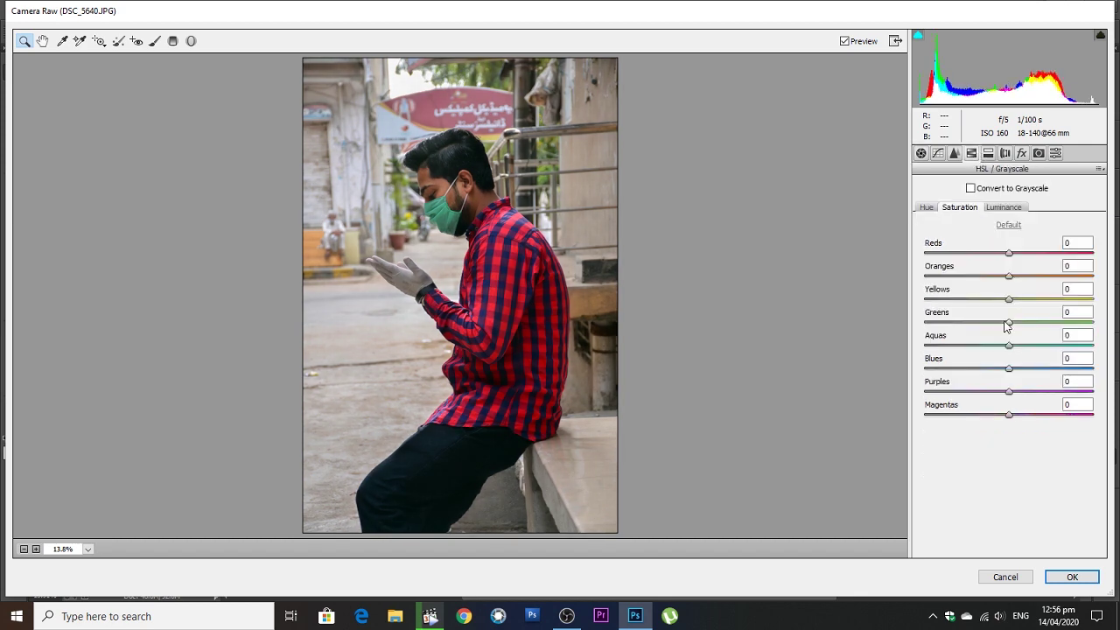
{"action": "left_click_drag", "start_coordinate": [1009, 300], "coordinate": [899, 310]}
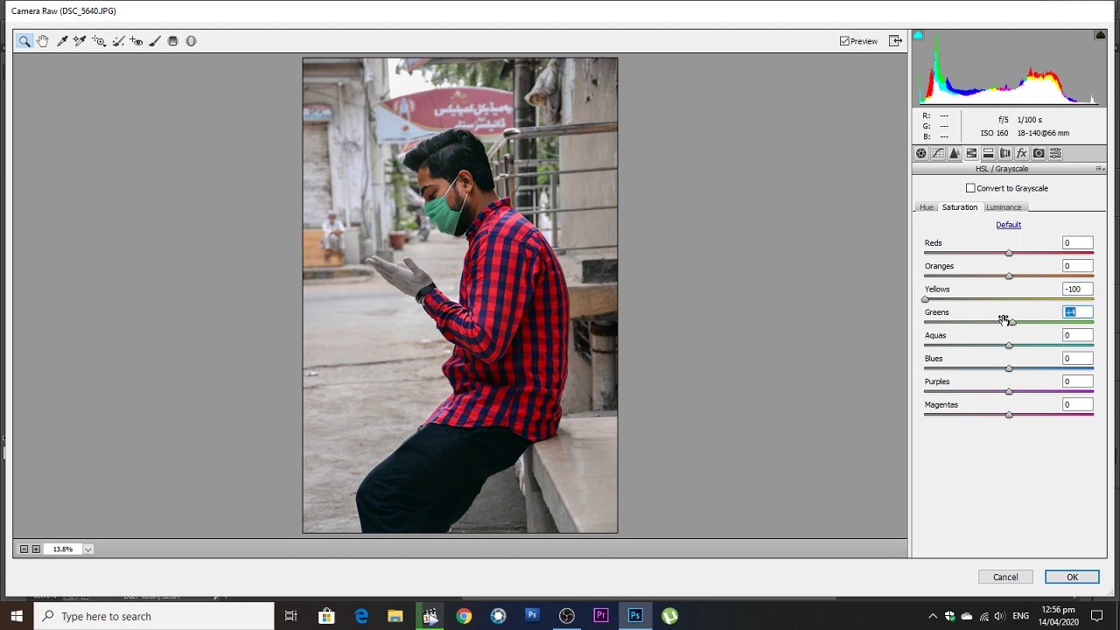
{"action": "left_click", "coordinate": [927, 207]}
{"action": "left_click_drag", "start_coordinate": [970, 325], "coordinate": [1068, 336]}
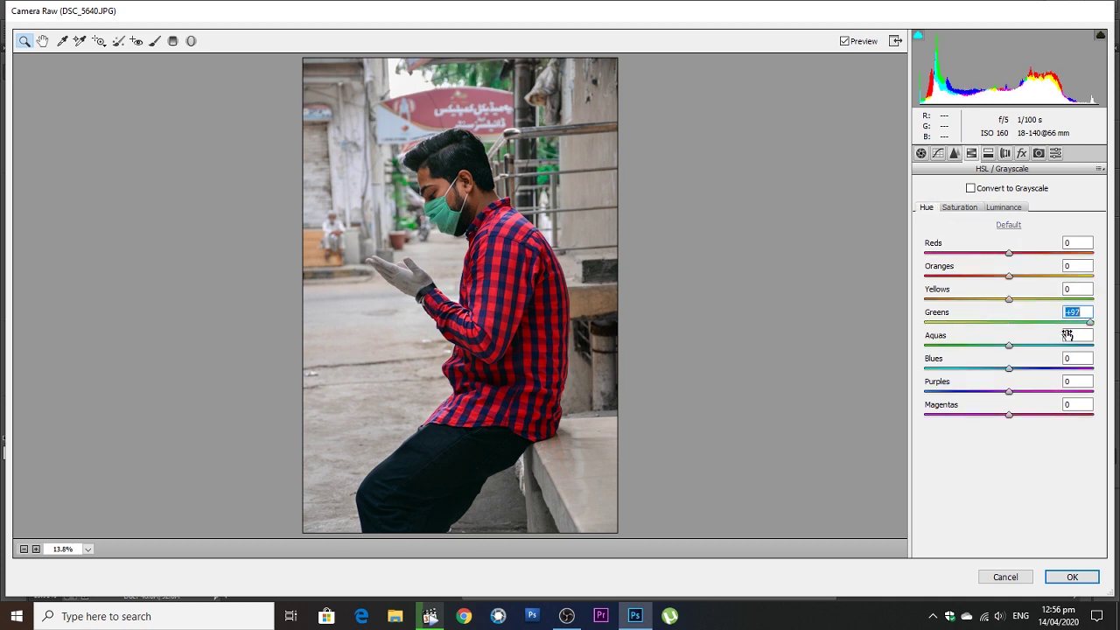
{"action": "left_click", "coordinate": [960, 207]}
{"action": "mouse_move", "coordinate": [1009, 276]}
{"action": "left_mouse_down"}
{"action": "mouse_move", "coordinate": [953, 277]}
{"action": "mouse_move", "coordinate": [1051, 277]}
{"action": "mouse_move", "coordinate": [1033, 254]}
{"action": "left_mouse_up"}
{"action": "left_click", "coordinate": [1004, 207]}
{"action": "left_click", "coordinate": [960, 208]}
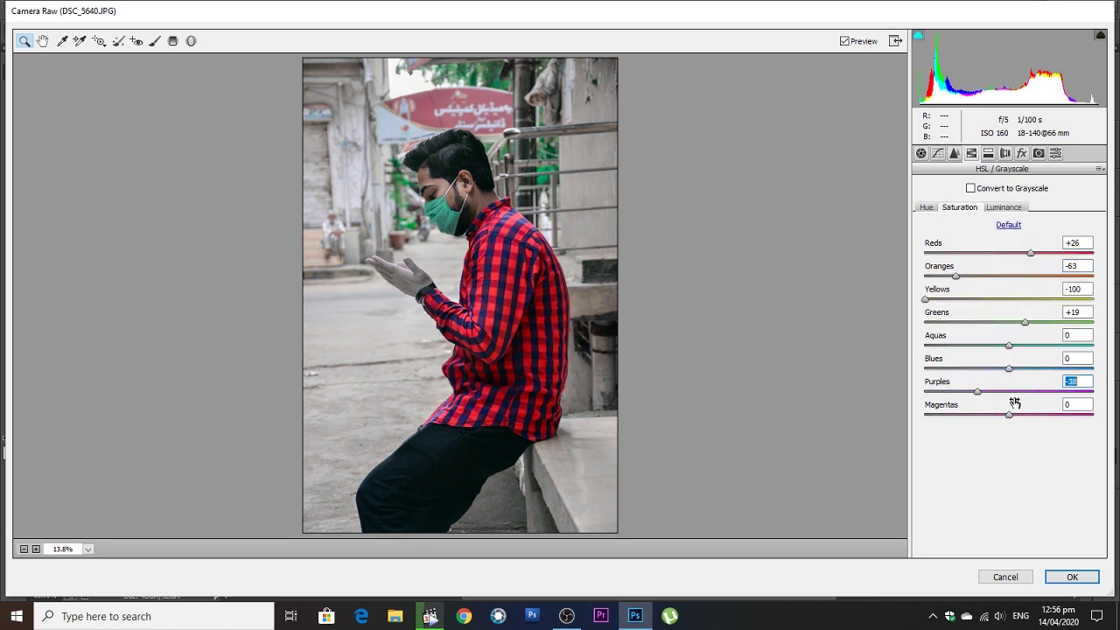
{"action": "left_click_drag", "start_coordinate": [1009, 367], "coordinate": [995, 368]}
Step: Add a dark post-crop vignette around the photo's edges
{"action": "left_click", "coordinate": [1022, 153]}
{"action": "left_click_drag", "start_coordinate": [1007, 331], "coordinate": [990, 332]}
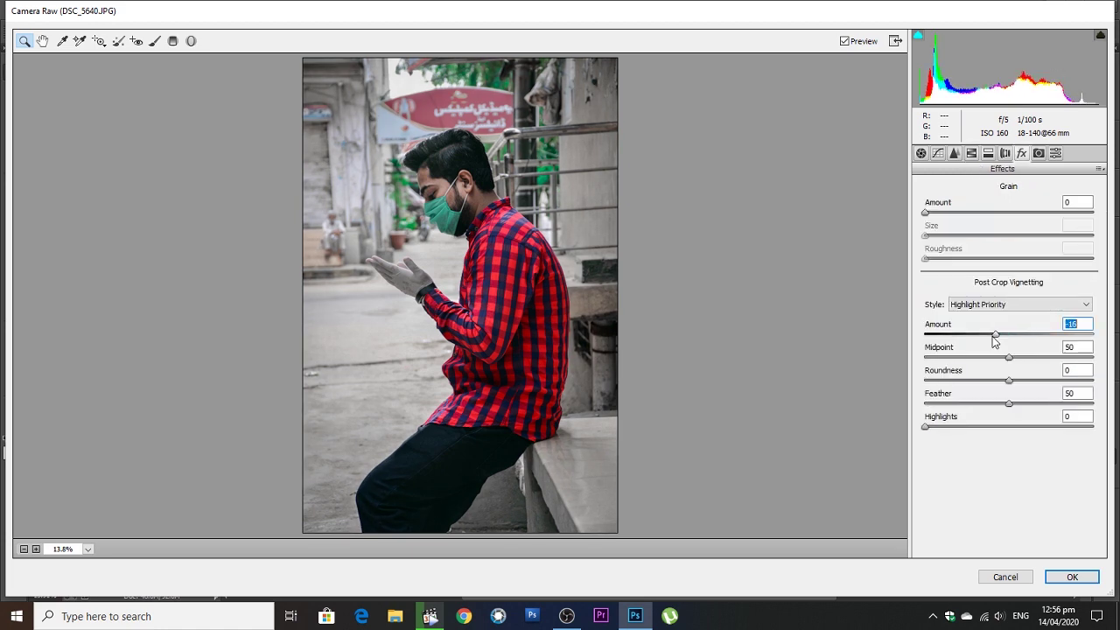
{"action": "left_click", "coordinate": [1039, 153]}
Step: Apply the Camera Raw grade, then run Imagenomic Noiseware Professional at default settings on Layer 1
{"action": "left_click", "coordinate": [1056, 574]}
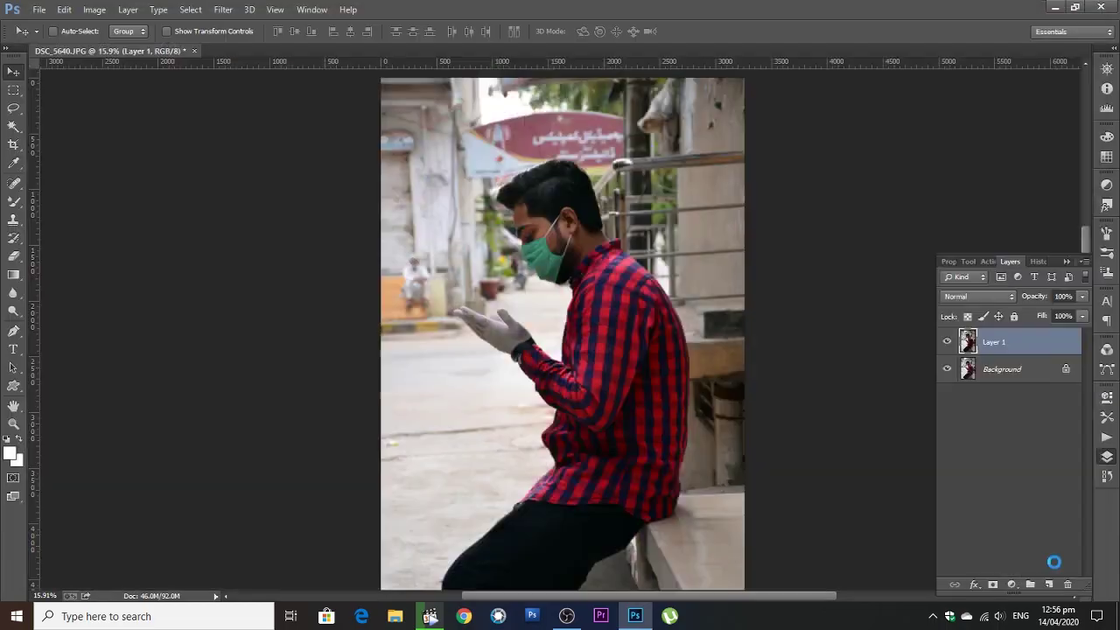
{"action": "scroll", "coordinate": [543, 221], "scroll_direction": "up", "scroll_amount": 5}
{"action": "left_click", "coordinate": [223, 10]}
{"action": "mouse_move", "coordinate": [246, 304]}
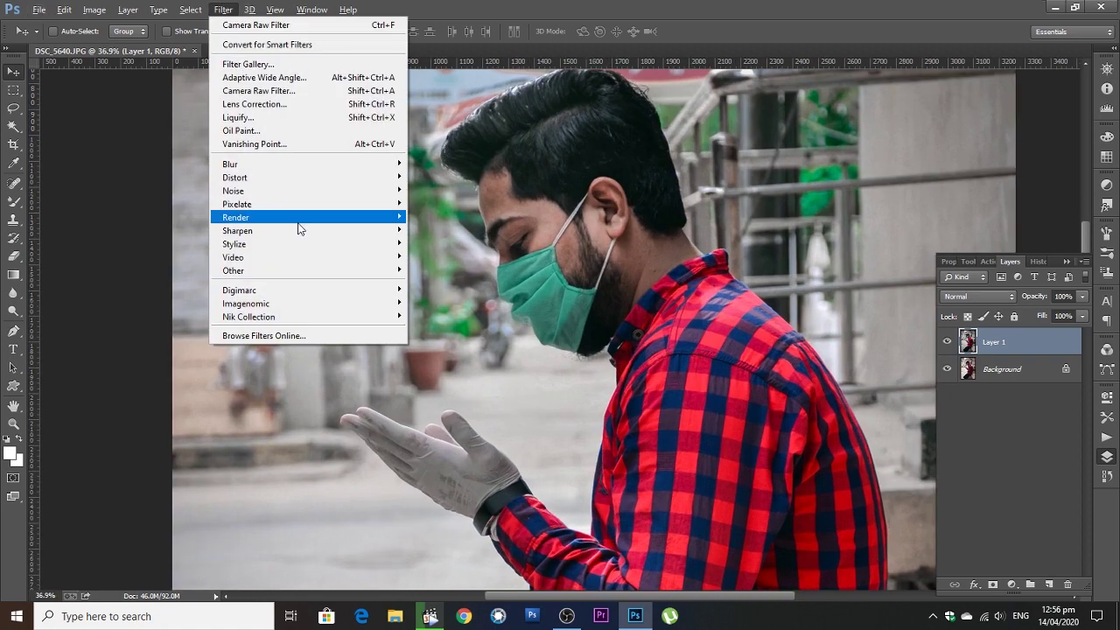
{"action": "left_click", "coordinate": [430, 303]}
{"action": "left_click", "coordinate": [802, 263]}
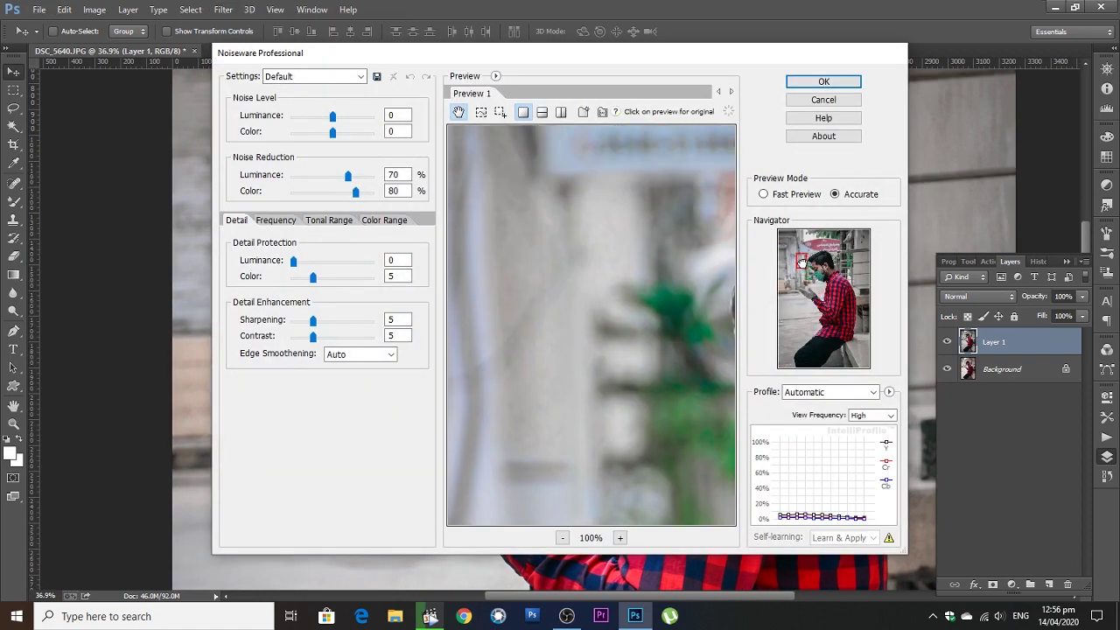
{"action": "key", "text": "Return"}
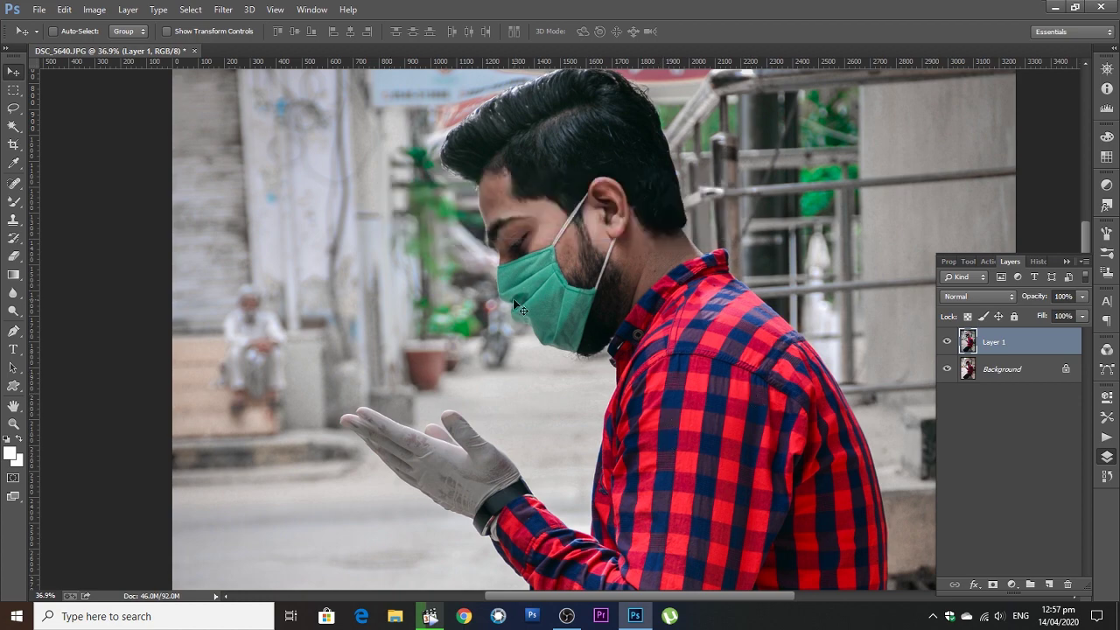
{"action": "scroll", "coordinate": [508, 168], "scroll_direction": "up", "scroll_amount": 5}
Step: Convert a Pen path traced along the forehead hairline into a selection and bring it into Refine Edge
{"action": "key", "text": "p"}
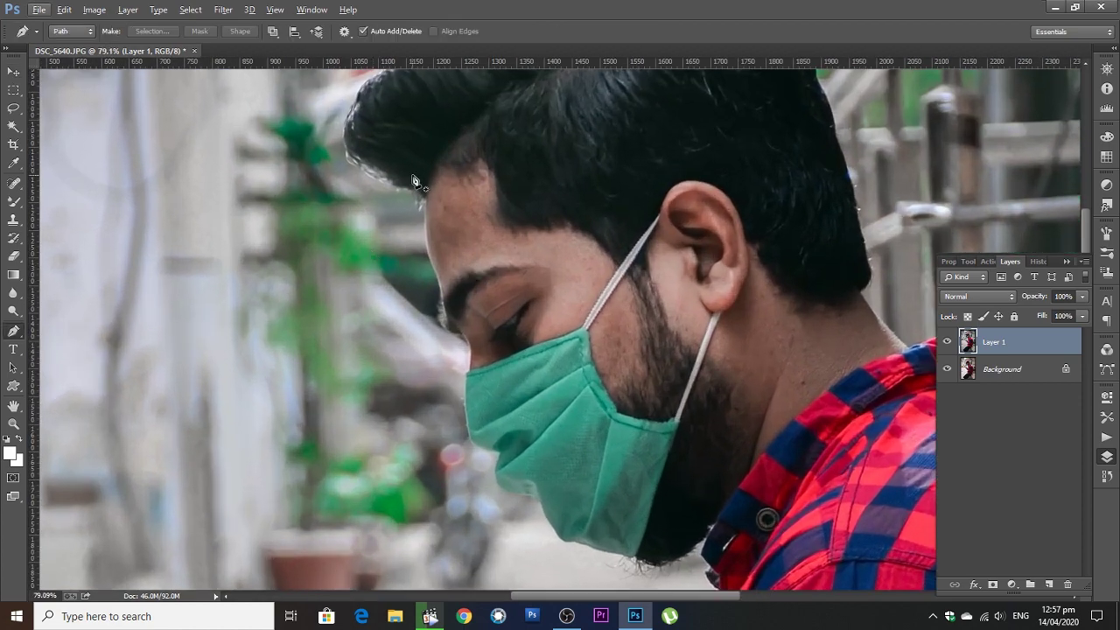
{"action": "left_click", "coordinate": [424, 189]}
{"action": "left_click", "coordinate": [438, 172]}
{"action": "left_click", "coordinate": [488, 166]}
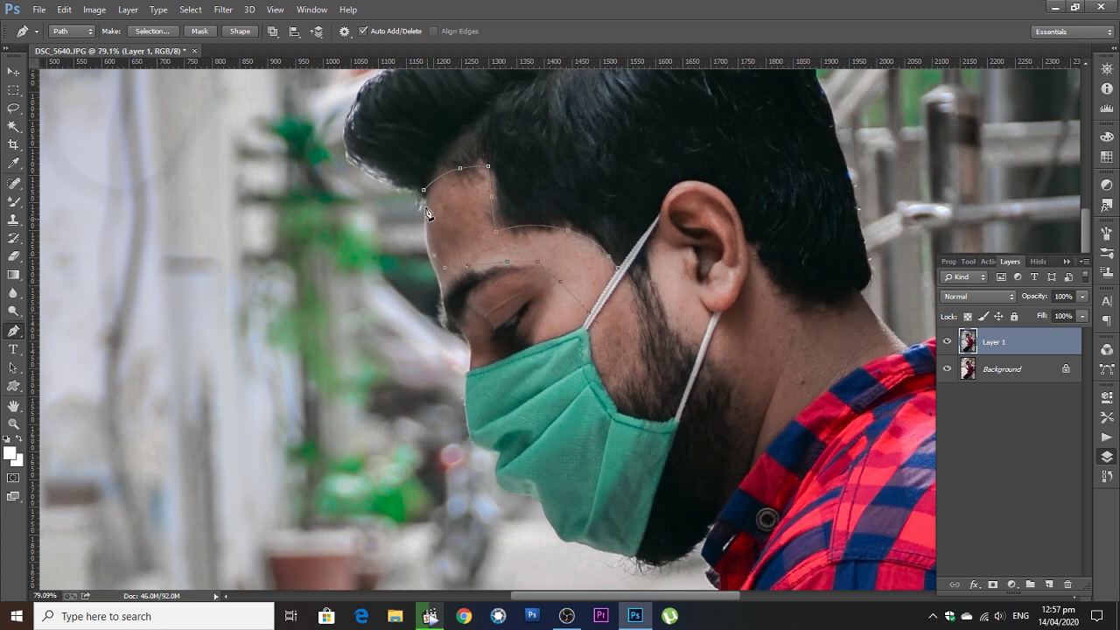
{"action": "key", "text": "ctrl+Return"}
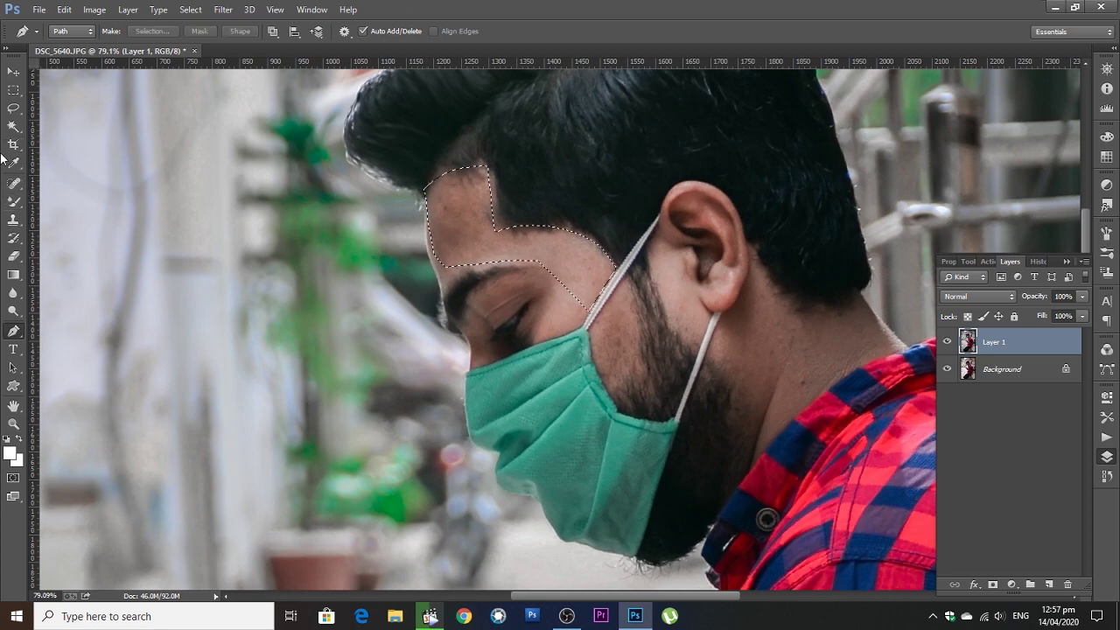
{"action": "key", "text": "m"}
{"action": "left_click", "coordinate": [528, 31]}
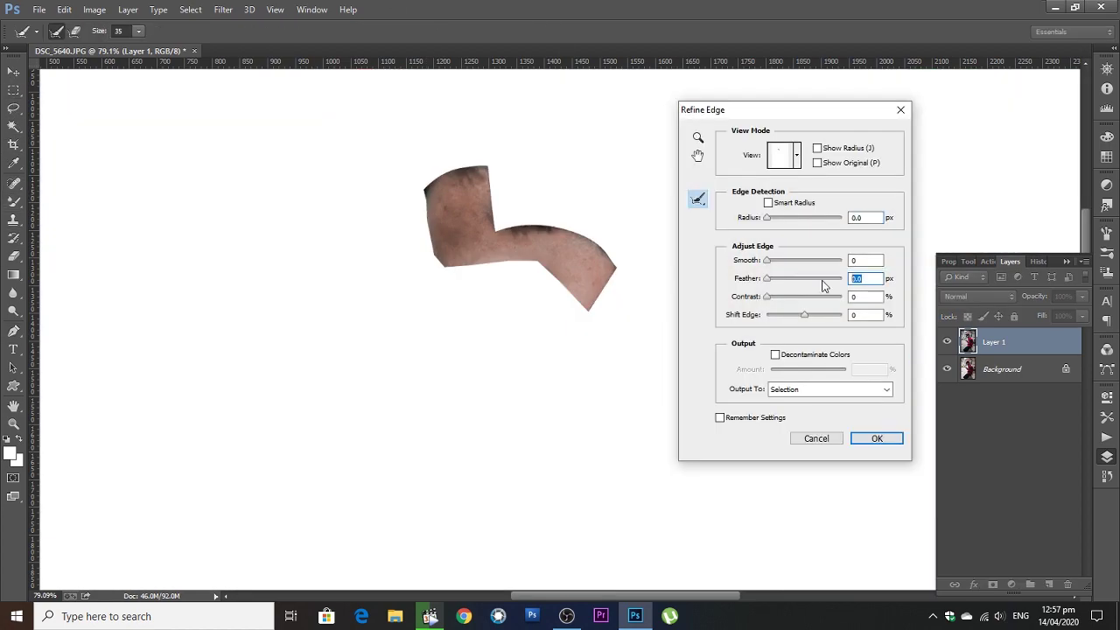
Step: Confirm the refined selection and smooth the face skin with a size-70 Moist Mixer Brush (10% wet, 50% mix)
{"action": "key", "text": "Return"}
{"action": "key", "text": "b"}
{"action": "key", "text": "shift+b"}
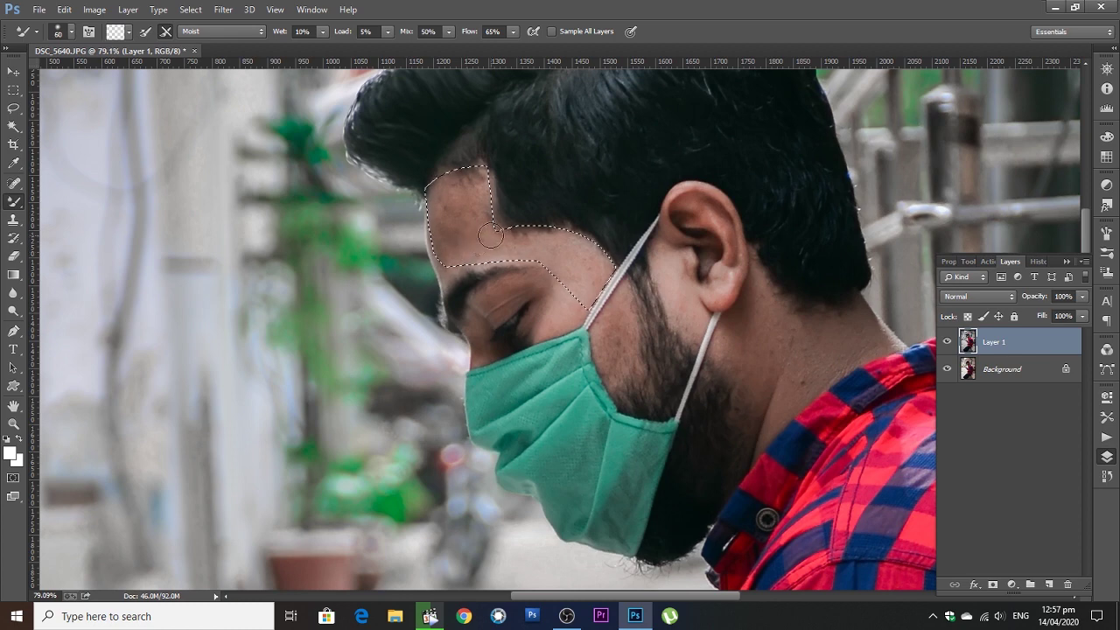
{"action": "key", "text": "bracketright"}
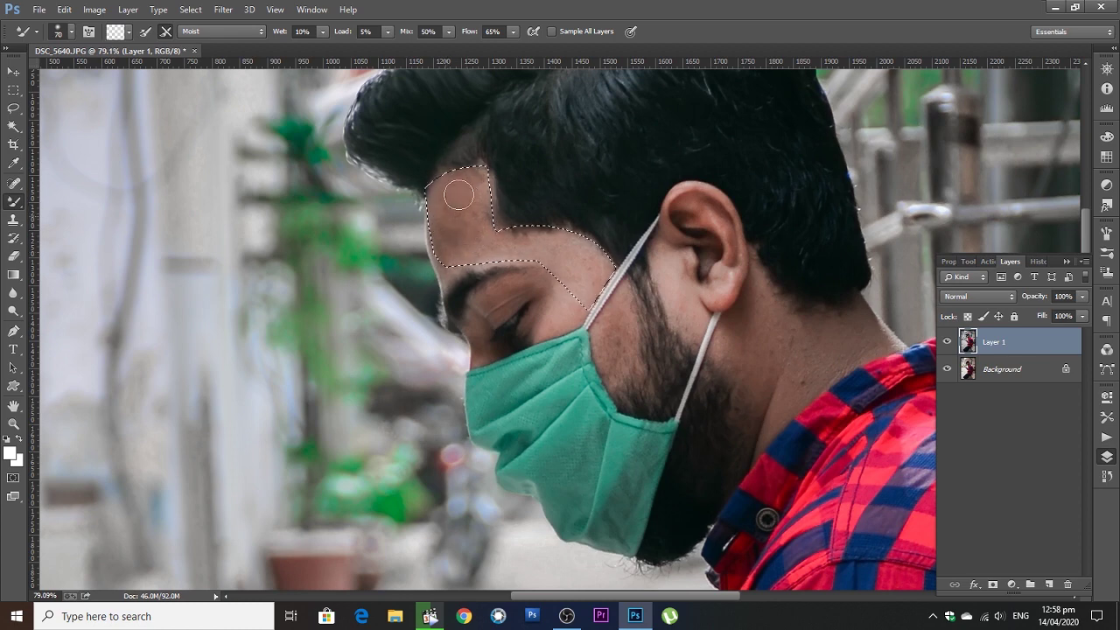
{"action": "mouse_move", "coordinate": [459, 196]}
{"action": "left_mouse_down"}
{"action": "mouse_move", "coordinate": [458, 228]}
{"action": "mouse_move", "coordinate": [474, 238]}
{"action": "mouse_move", "coordinate": [465, 219]}
{"action": "mouse_move", "coordinate": [579, 254]}
{"action": "left_mouse_up"}
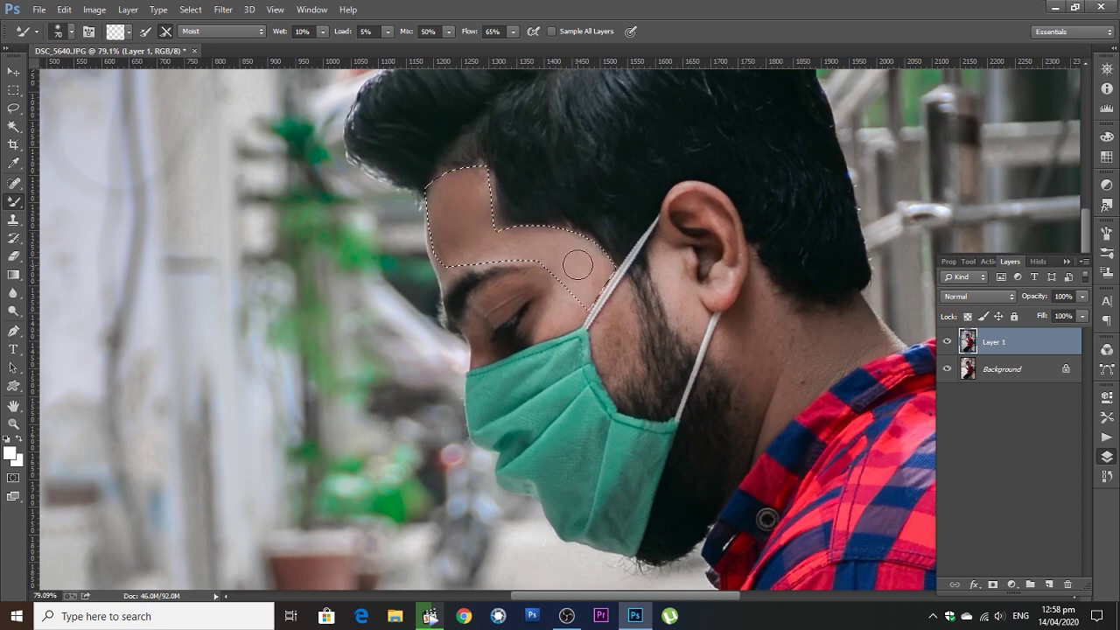
{"action": "scroll", "coordinate": [579, 253], "scroll_direction": "down", "scroll_amount": 3, "text": "alt"}
{"action": "scroll", "coordinate": [495, 232], "scroll_direction": "down", "scroll_amount": 1}
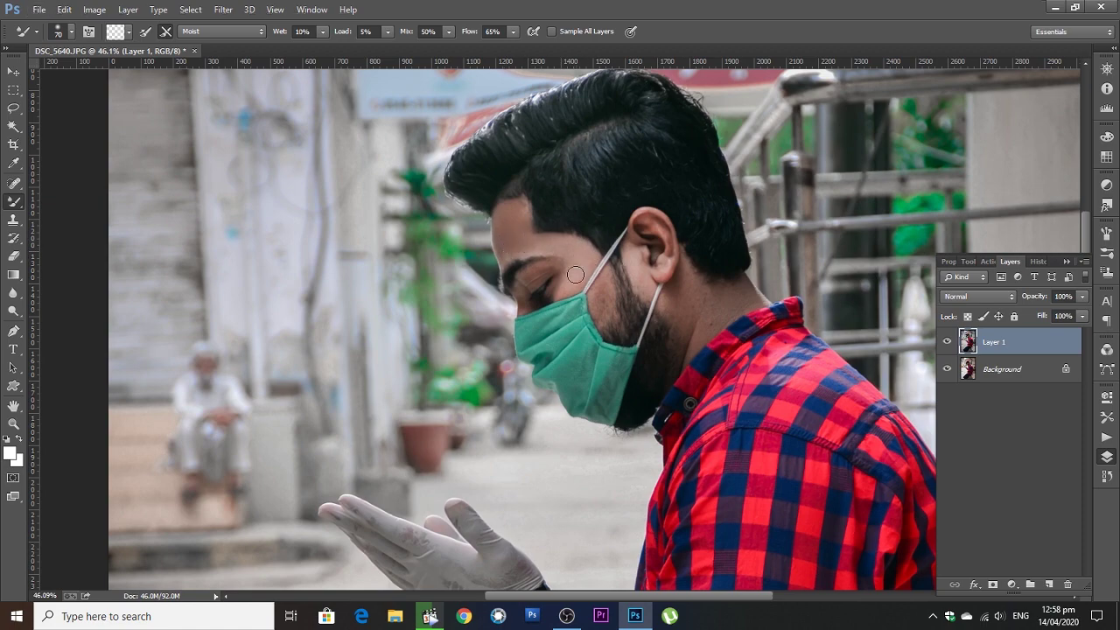
{"action": "scroll", "coordinate": [542, 254], "scroll_direction": "up", "scroll_amount": 5, "text": "alt"}
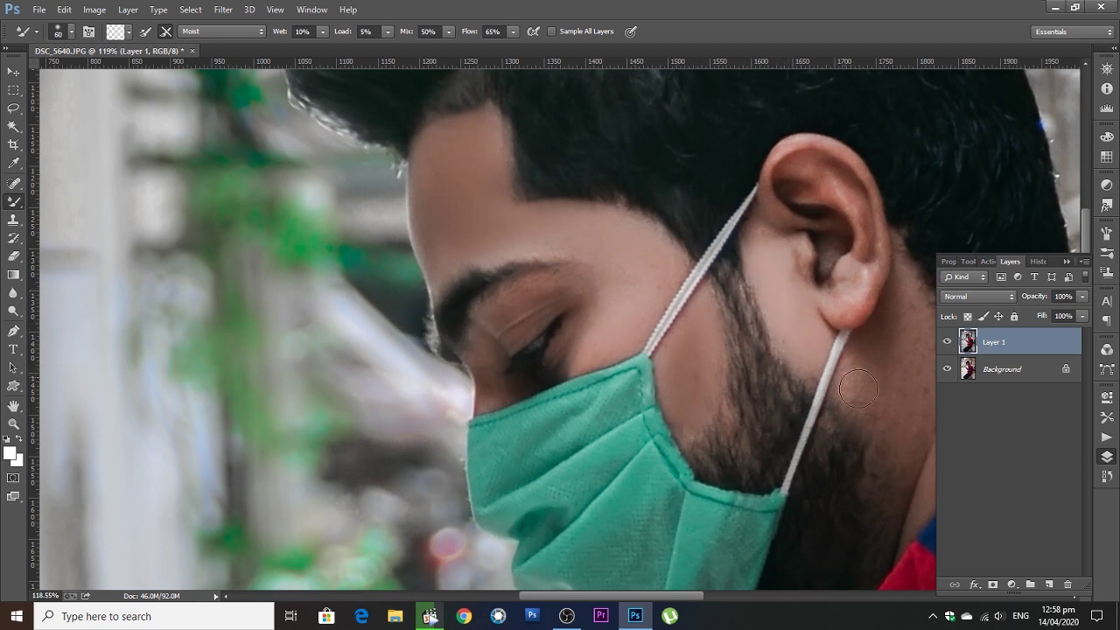
{"action": "mouse_move", "coordinate": [912, 365]}
{"action": "left_mouse_down"}
{"action": "mouse_move", "coordinate": [842, 313]}
{"action": "mouse_move", "coordinate": [768, 363]}
{"action": "left_mouse_up"}
{"action": "left_click_drag", "start_coordinate": [699, 310], "coordinate": [758, 324]}
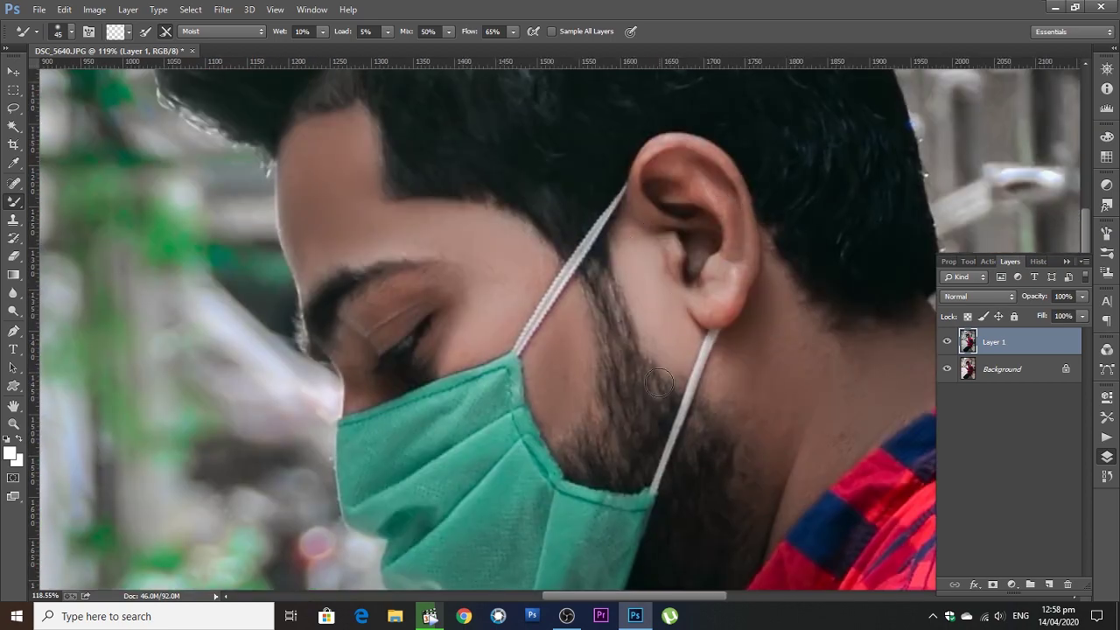
{"action": "left_click_drag", "start_coordinate": [660, 383], "coordinate": [706, 301]}
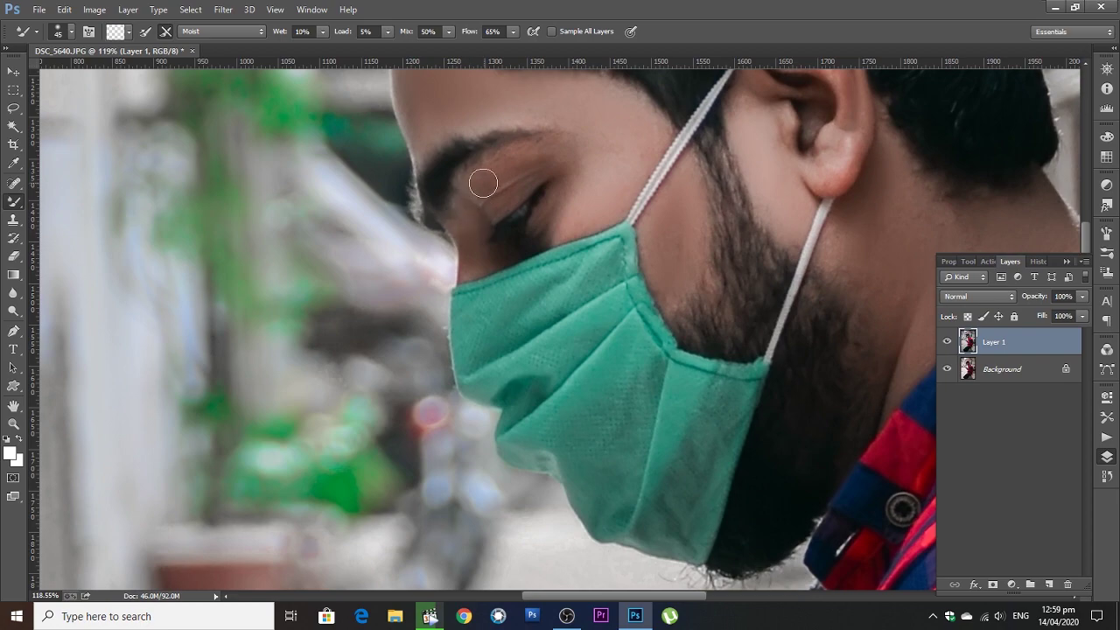
{"action": "scroll", "coordinate": [568, 219], "scroll_direction": "down", "scroll_amount": 5}
Step: Apply Levels to Layer 1 with midtone input 1.13 and black input 5
{"action": "scroll", "coordinate": [560, 236], "scroll_direction": "down", "scroll_amount": 3}
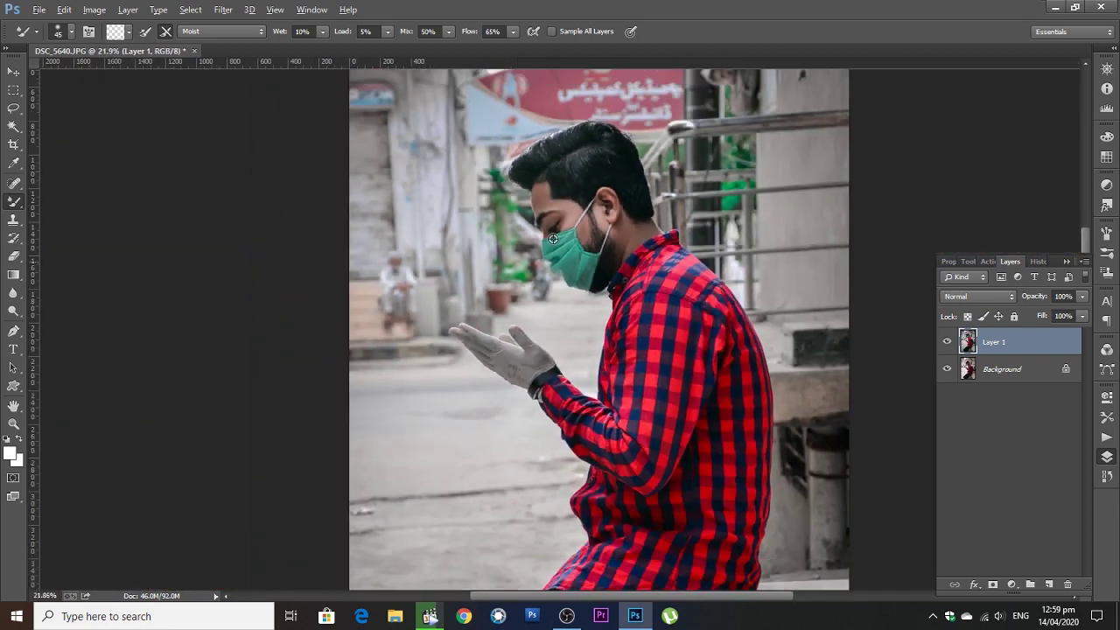
{"action": "scroll", "coordinate": [556, 244], "scroll_direction": "down", "scroll_amount": 1}
{"action": "scroll", "coordinate": [553, 246], "scroll_direction": "down", "scroll_amount": 1}
{"action": "key", "text": "ctrl+l"}
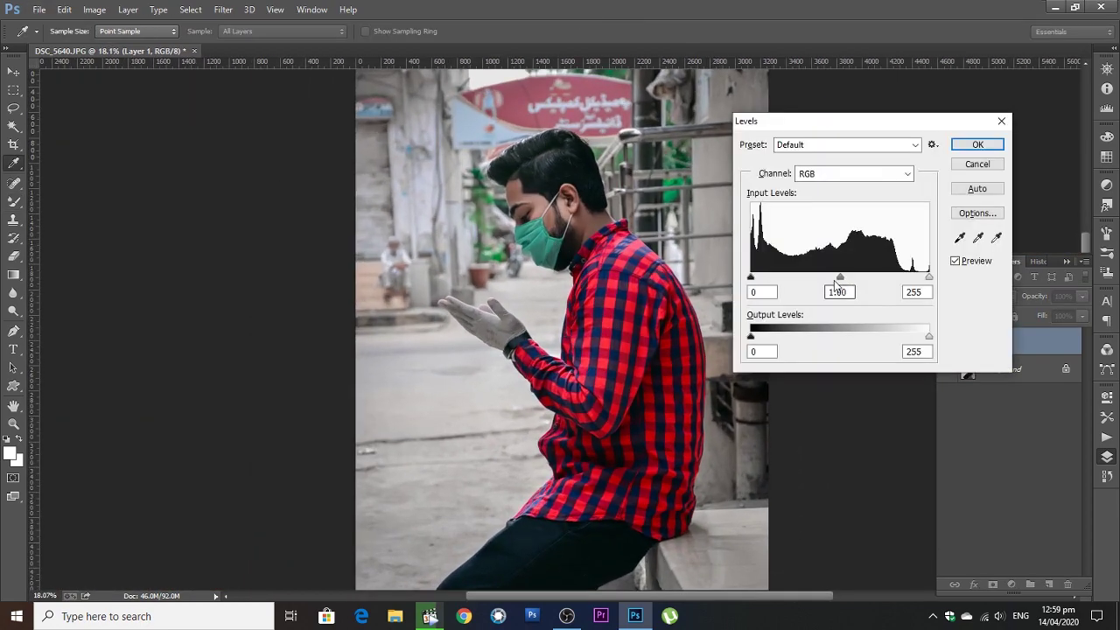
{"action": "left_click_drag", "start_coordinate": [840, 278], "coordinate": [833, 279]}
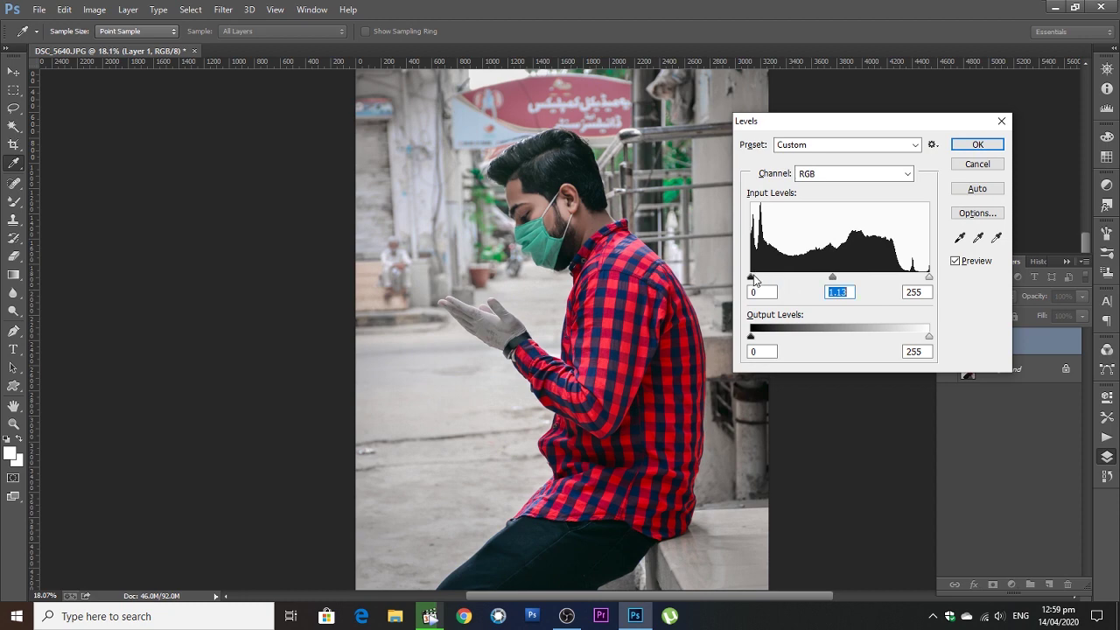
{"action": "left_click_drag", "start_coordinate": [755, 278], "coordinate": [756, 280]}
{"action": "left_click", "coordinate": [967, 145]}
{"action": "key", "text": "b"}
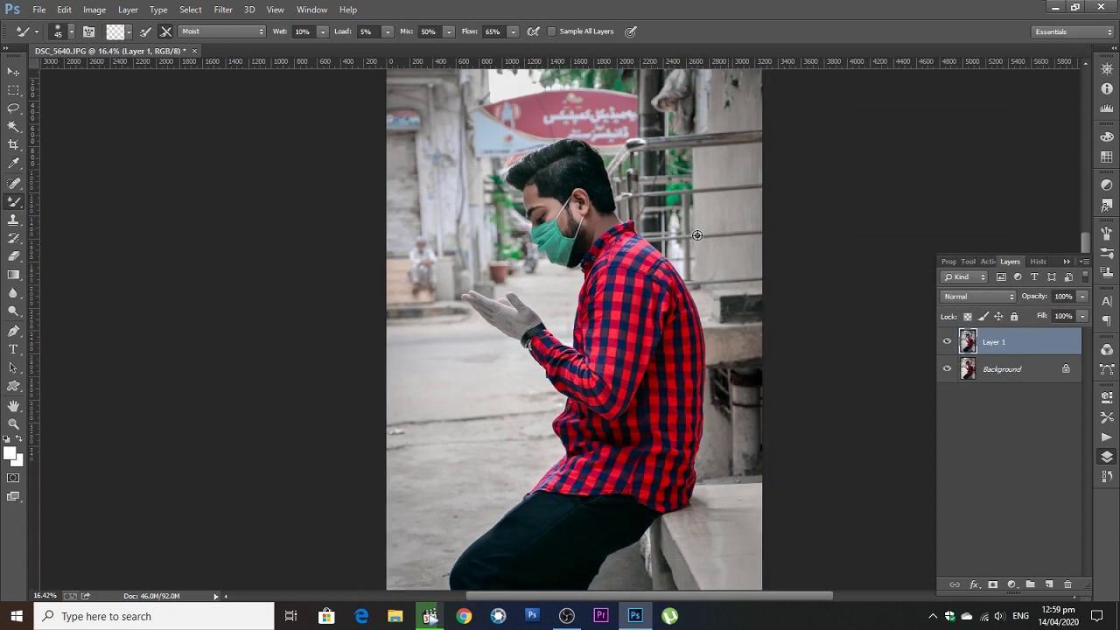
{"action": "scroll", "coordinate": [633, 251], "scroll_direction": "down", "scroll_amount": 2}
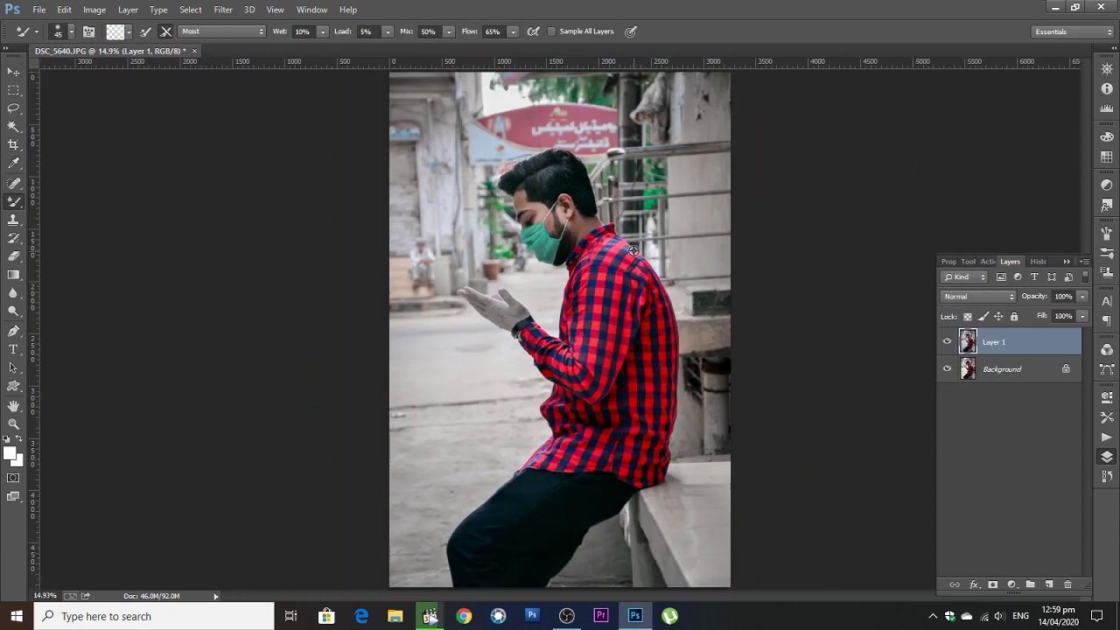
Step: Crop the photo to a tighter 5:7 portrait framing around the man
{"action": "left_click", "coordinate": [13, 144]}
{"action": "left_click", "coordinate": [84, 31]}
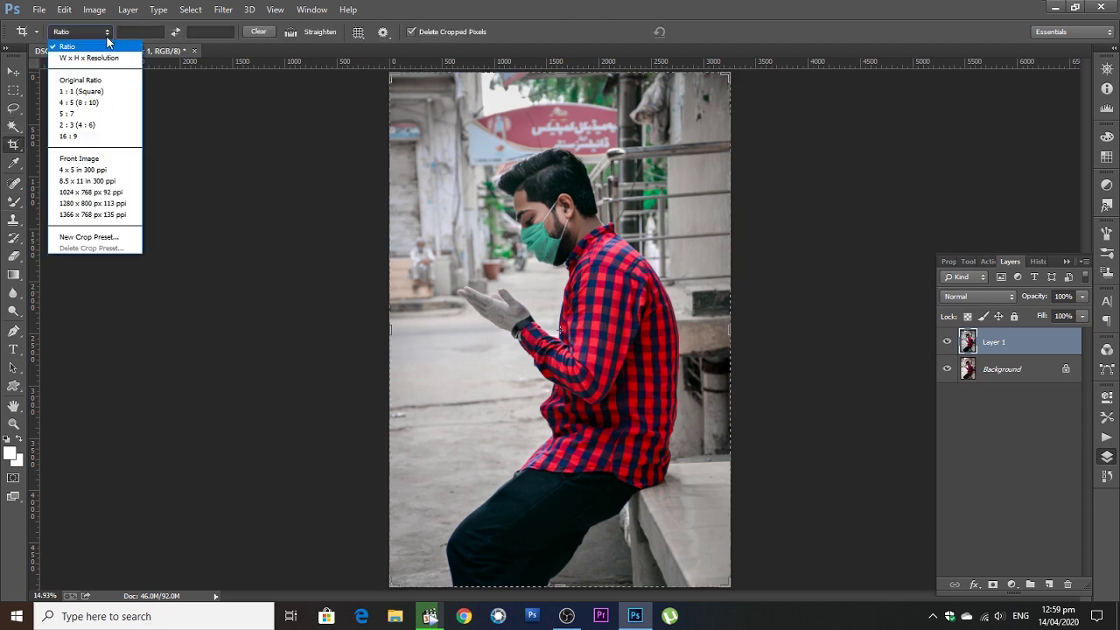
{"action": "left_click", "coordinate": [92, 114]}
{"action": "left_click_drag", "start_coordinate": [734, 88], "coordinate": [643, 243]}
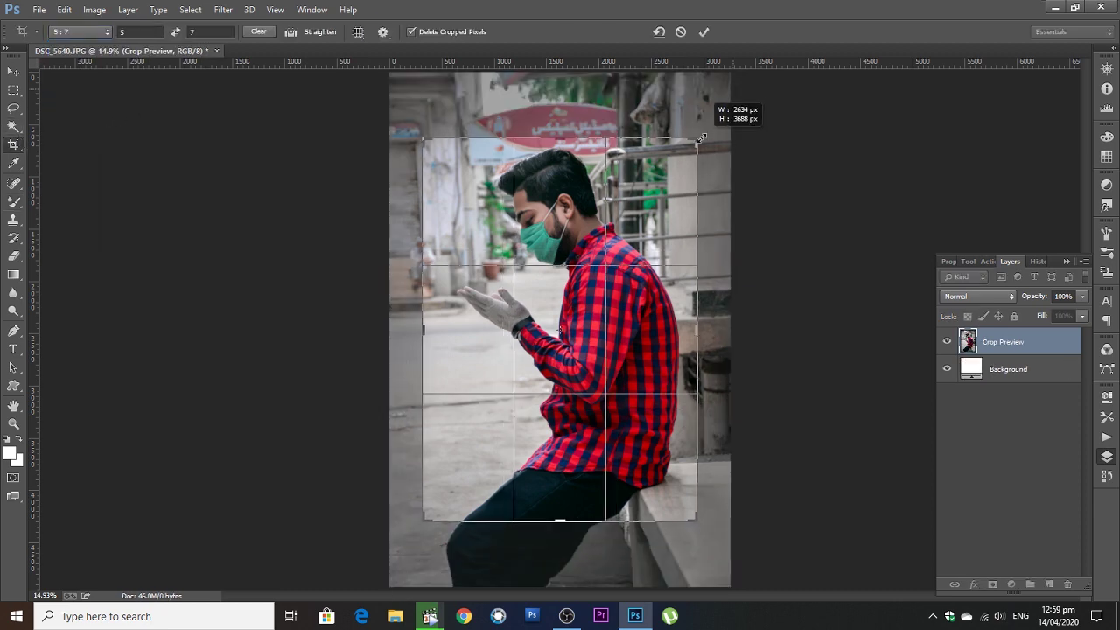
{"action": "key", "text": "Return"}
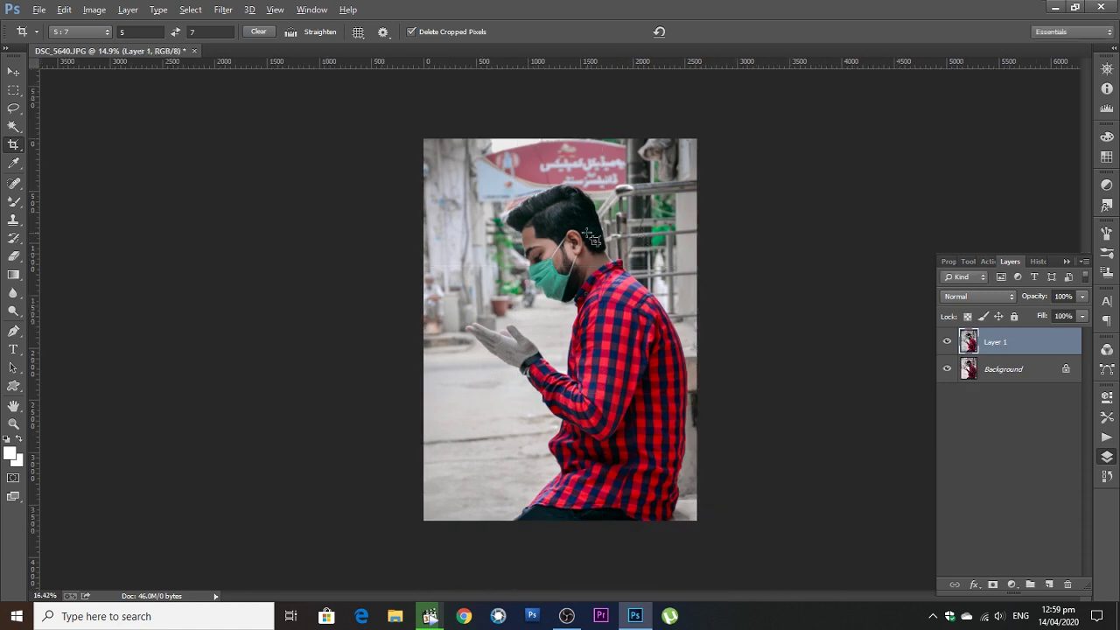
{"action": "scroll", "coordinate": [613, 254], "scroll_direction": "up", "scroll_amount": 3}
Step: Duplicate Layer 1 as Layer 1 copy
{"action": "key", "text": "ctrl+j"}
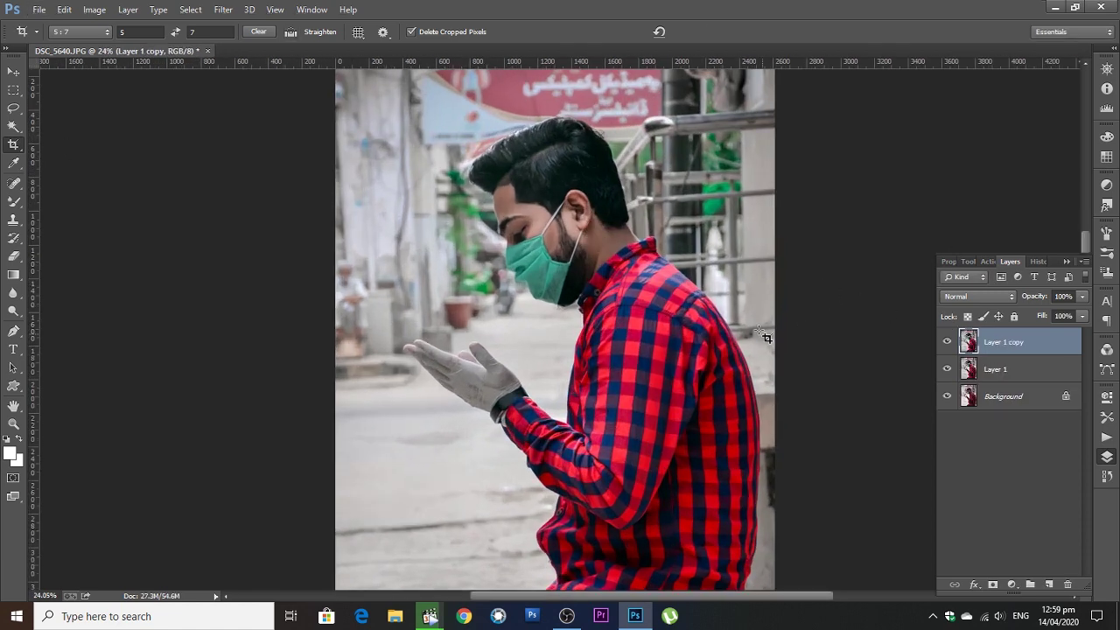
{"action": "key", "text": "v"}
{"action": "scroll", "coordinate": [512, 186], "scroll_direction": "up", "scroll_amount": 1}
{"action": "scroll", "coordinate": [512, 186], "scroll_direction": "down", "scroll_amount": 3}
{"action": "key", "text": "Right"}
{"action": "key", "text": "Right"}
{"action": "key", "text": "Right"}
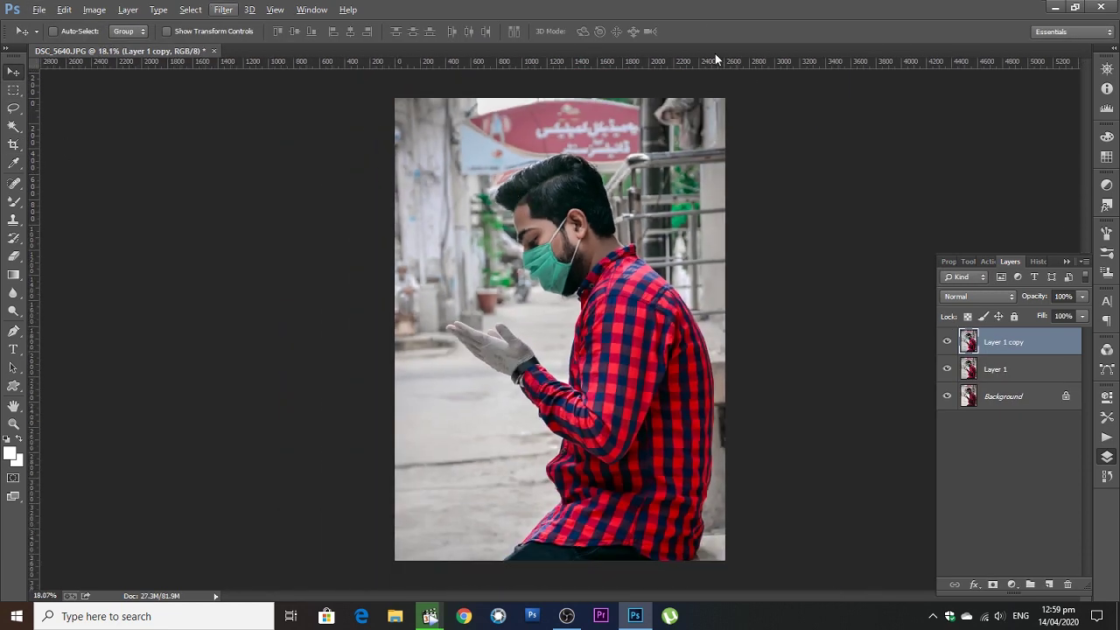
Step: In Camera Raw on Layer 1 copy, pull down highlights, adjust shadows, and desaturate oranges to -30
{"action": "left_click", "coordinate": [227, 10]}
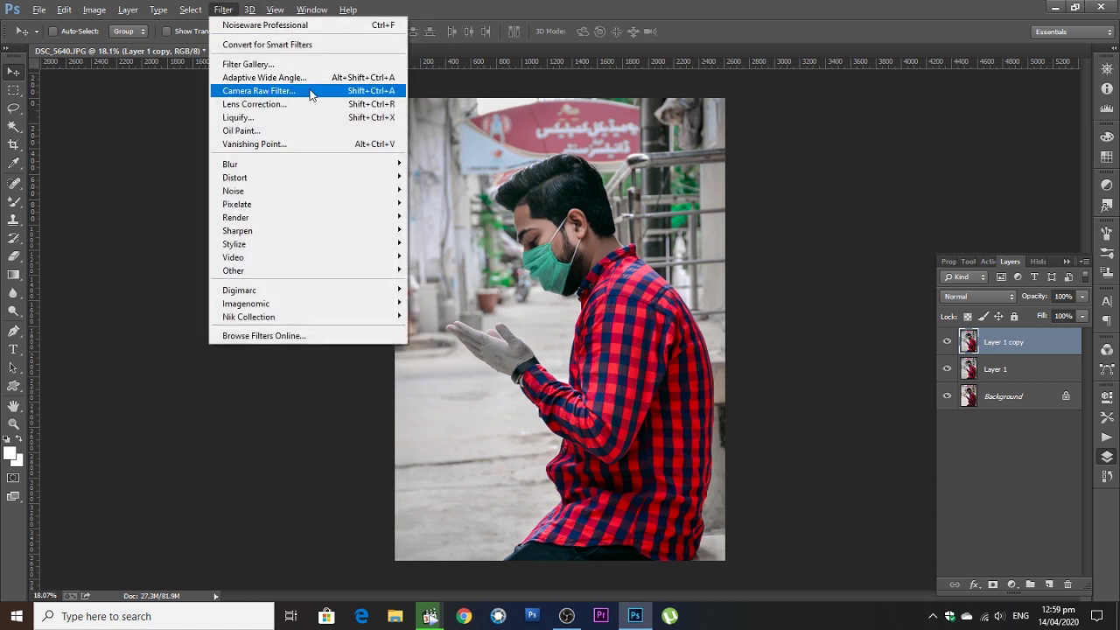
{"action": "left_click", "coordinate": [312, 95]}
{"action": "mouse_move", "coordinate": [1009, 331]}
{"action": "left_mouse_down"}
{"action": "mouse_move", "coordinate": [981, 331]}
{"action": "mouse_move", "coordinate": [1024, 353]}
{"action": "left_mouse_up"}
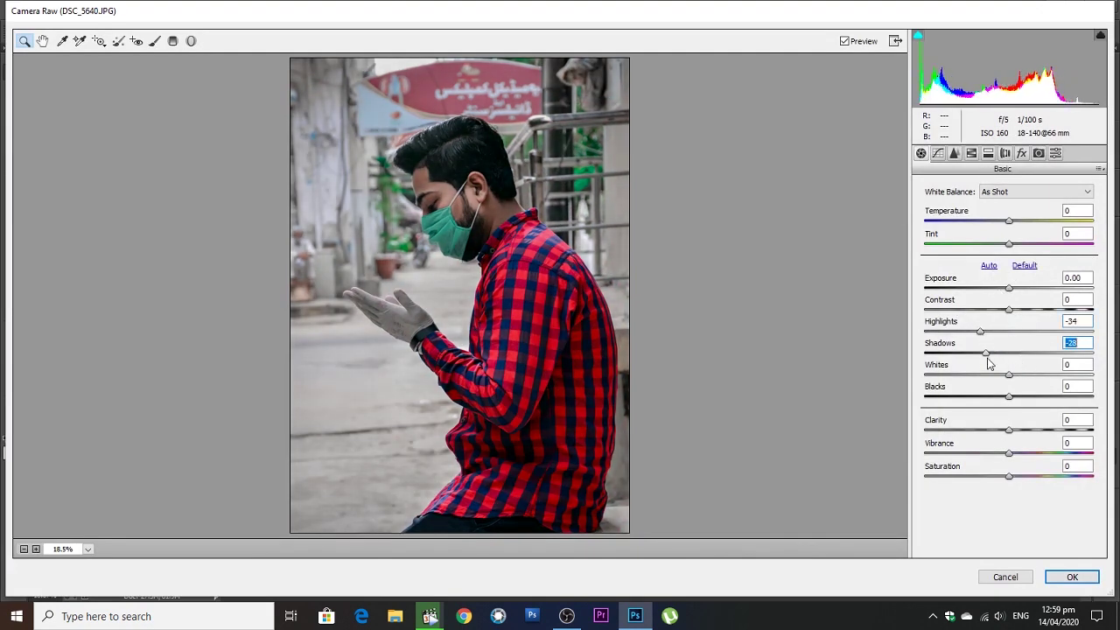
{"action": "left_click", "coordinate": [974, 153]}
{"action": "mouse_move", "coordinate": [1009, 276]}
{"action": "left_mouse_down"}
{"action": "mouse_move", "coordinate": [986, 277]}
{"action": "mouse_move", "coordinate": [1014, 277]}
{"action": "left_mouse_up"}
{"action": "left_click", "coordinate": [1004, 207]}
Step: Shift the red primary toward orange, boost green primary saturation, set blue primary hue -42
{"action": "left_click", "coordinate": [1039, 154]}
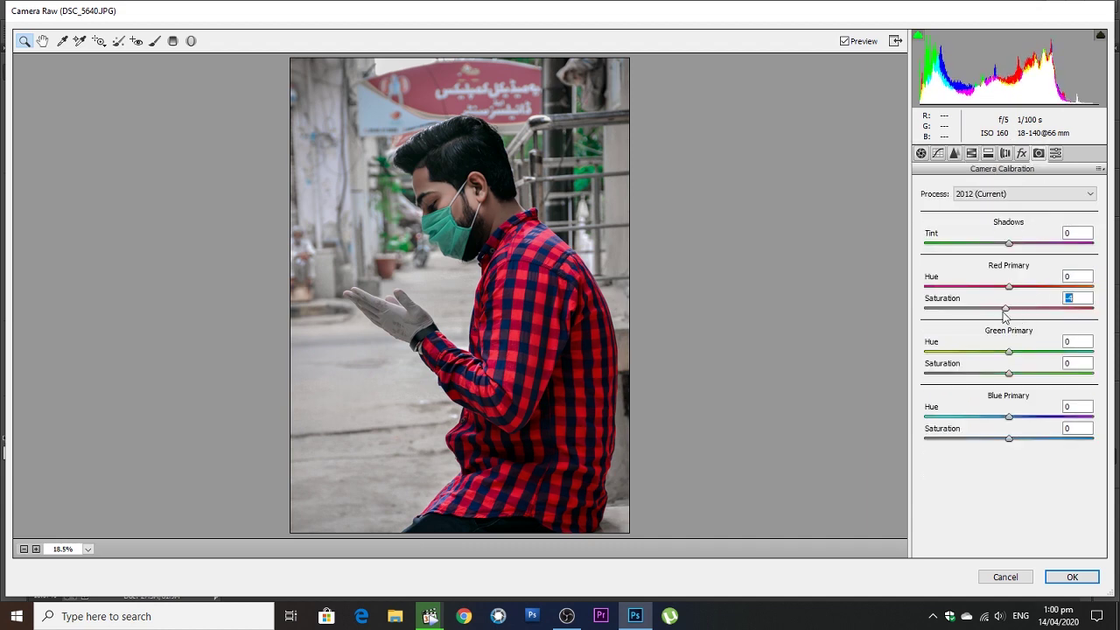
{"action": "mouse_move", "coordinate": [1005, 317]}
{"action": "left_mouse_down"}
{"action": "mouse_move", "coordinate": [993, 317]}
{"action": "mouse_move", "coordinate": [1043, 288]}
{"action": "mouse_move", "coordinate": [1026, 293]}
{"action": "left_mouse_up"}
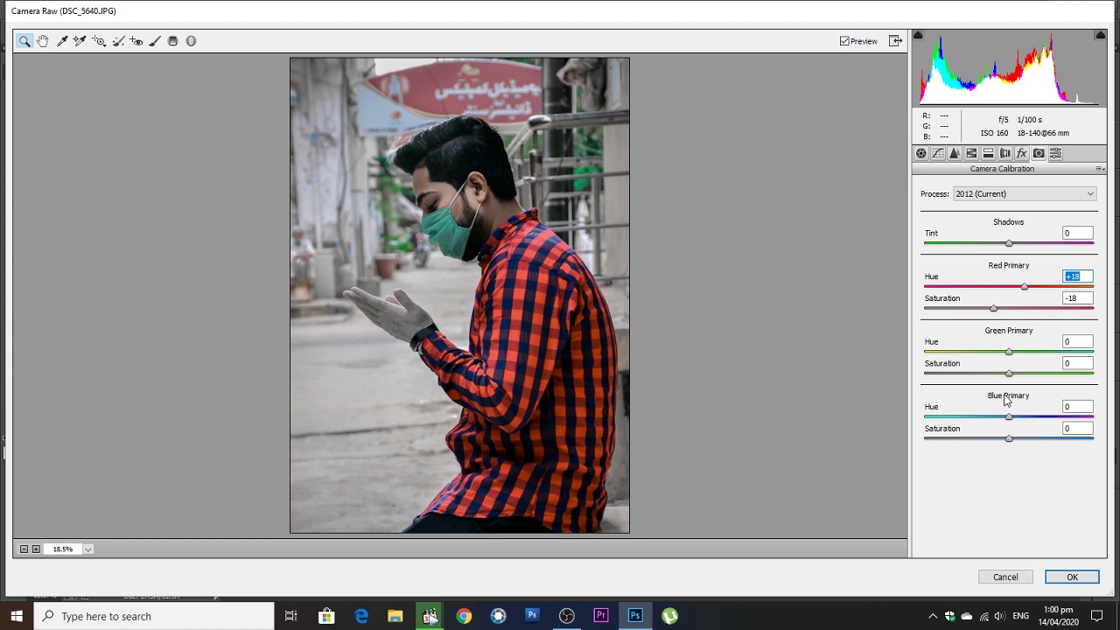
{"action": "mouse_move", "coordinate": [1009, 374]}
{"action": "left_mouse_down"}
{"action": "mouse_move", "coordinate": [913, 375]}
{"action": "mouse_move", "coordinate": [1027, 373]}
{"action": "left_mouse_up"}
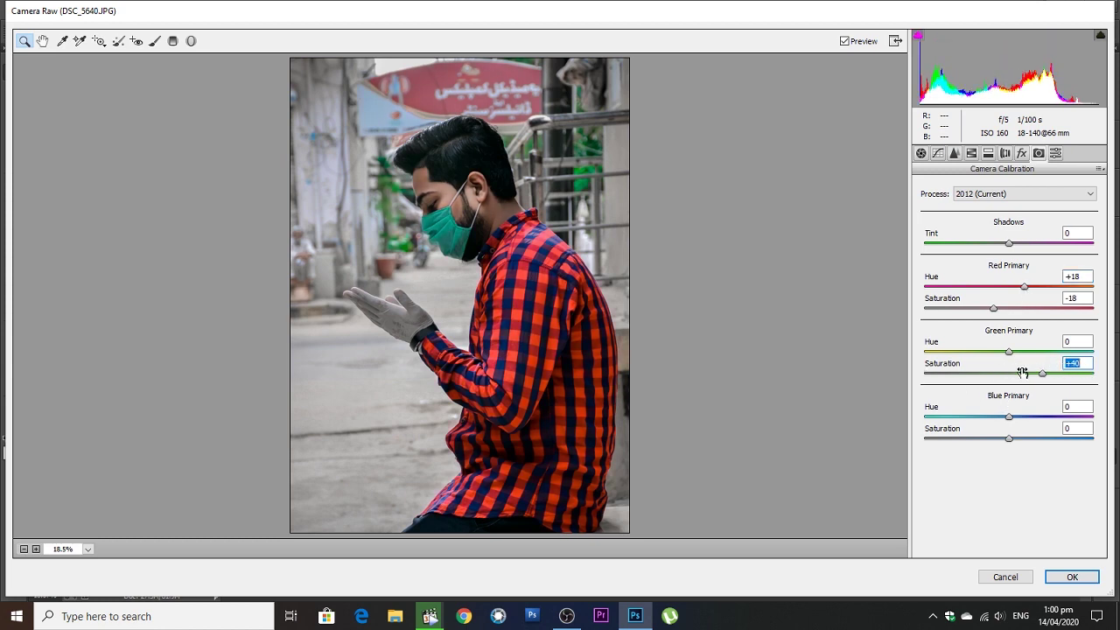
{"action": "mouse_move", "coordinate": [1011, 416]}
{"action": "left_mouse_down"}
{"action": "mouse_move", "coordinate": [978, 424]}
{"action": "mouse_move", "coordinate": [1022, 437]}
{"action": "mouse_move", "coordinate": [1012, 448]}
{"action": "left_mouse_up"}
{"action": "key", "text": "Return"}
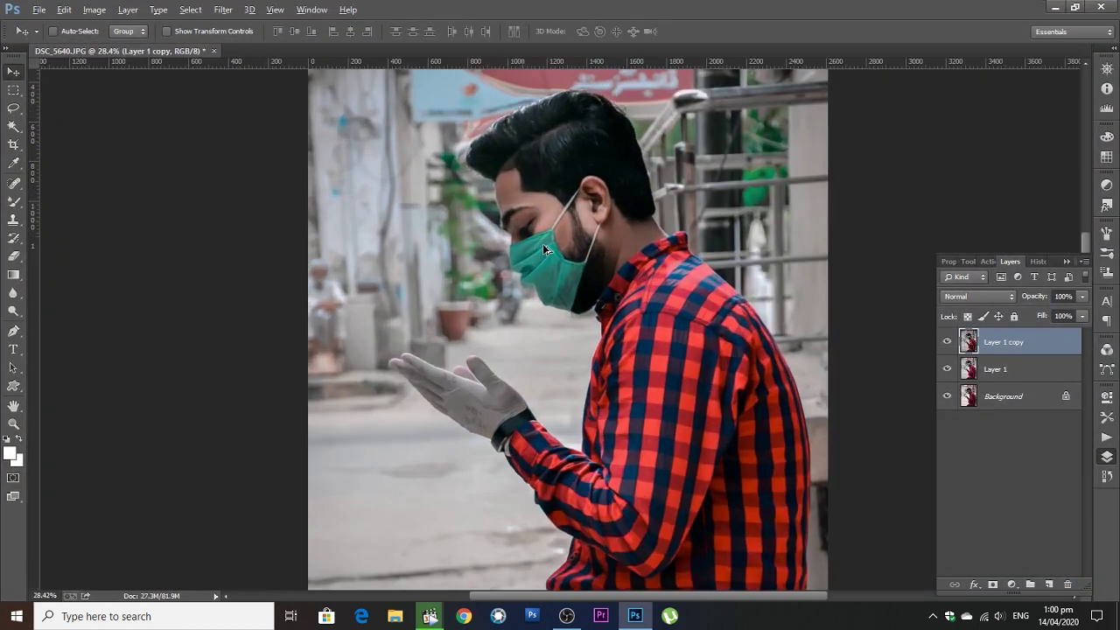
Step: Reapply Camera Raw with lower contrast, highlights at -95, lowered whites, lifted blacks and a -37 vignette
{"action": "scroll", "coordinate": [416, 236], "scroll_direction": "up", "scroll_amount": 1}
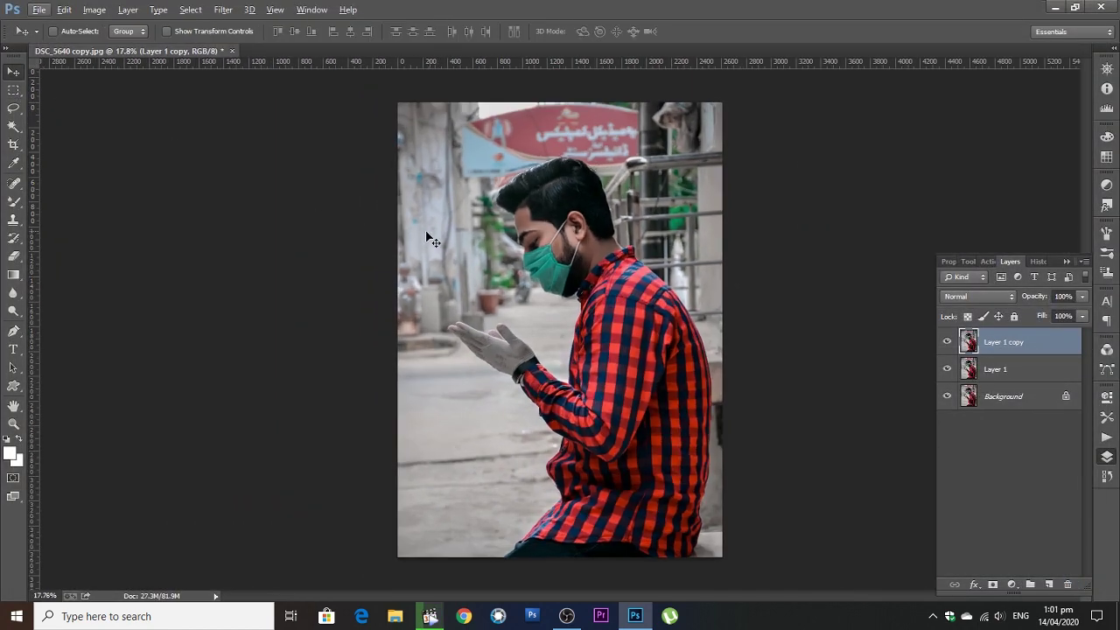
{"action": "left_click", "coordinate": [224, 9]}
{"action": "left_click", "coordinate": [312, 104]}
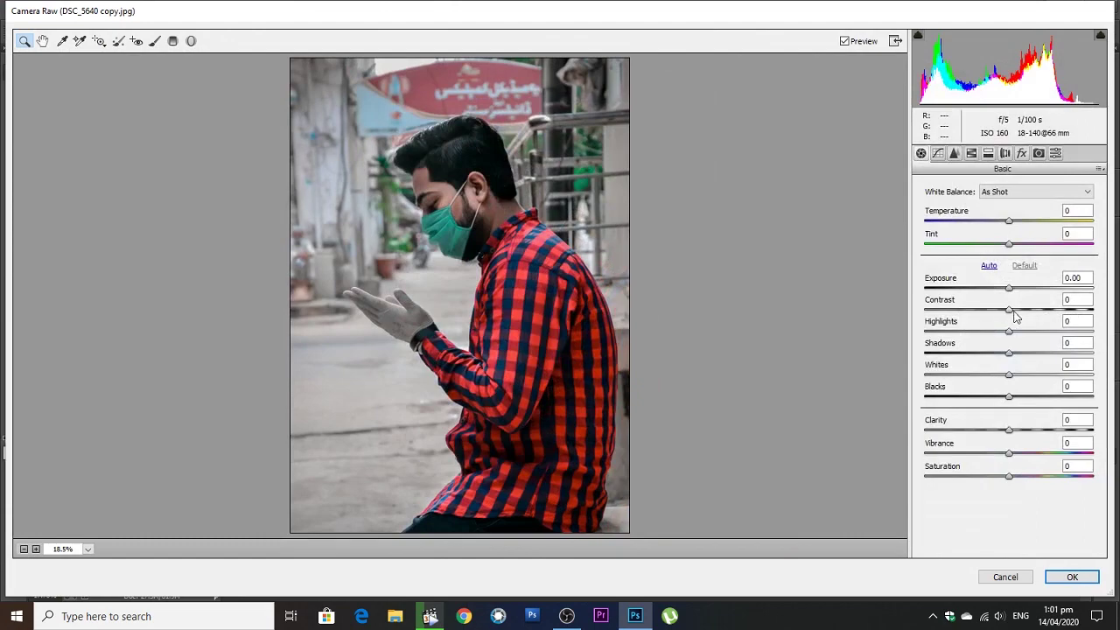
{"action": "mouse_move", "coordinate": [1012, 310]}
{"action": "left_mouse_down"}
{"action": "mouse_move", "coordinate": [983, 289]}
{"action": "mouse_move", "coordinate": [1007, 290]}
{"action": "left_mouse_up"}
{"action": "left_click_drag", "start_coordinate": [1010, 332], "coordinate": [930, 334]}
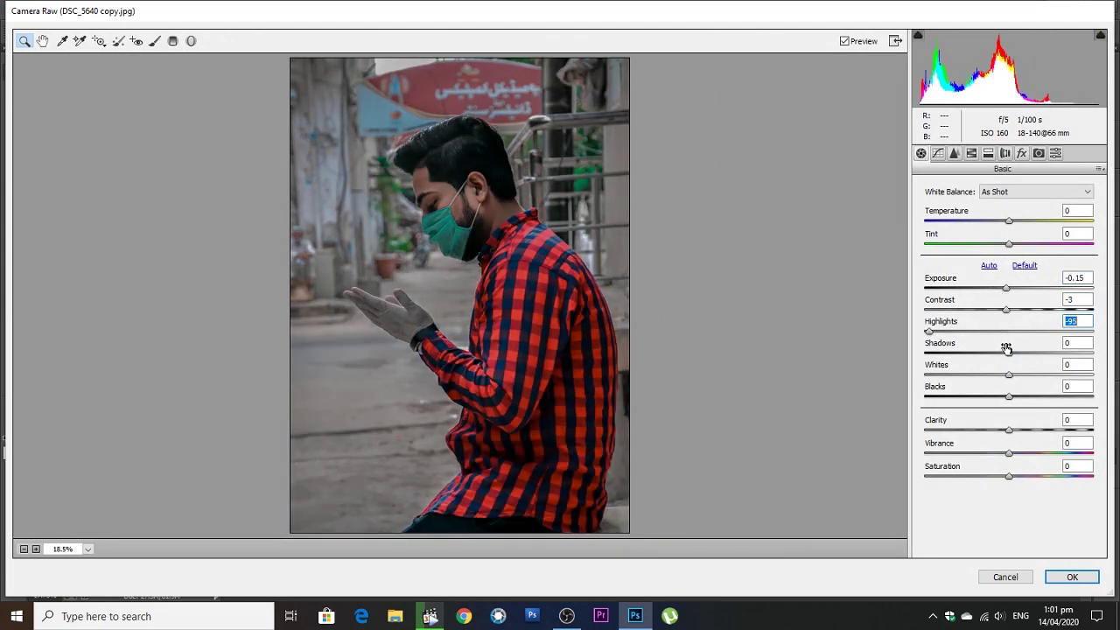
{"action": "mouse_move", "coordinate": [1006, 349]}
{"action": "left_mouse_down"}
{"action": "mouse_move", "coordinate": [982, 375]}
{"action": "mouse_move", "coordinate": [1028, 396]}
{"action": "left_mouse_up"}
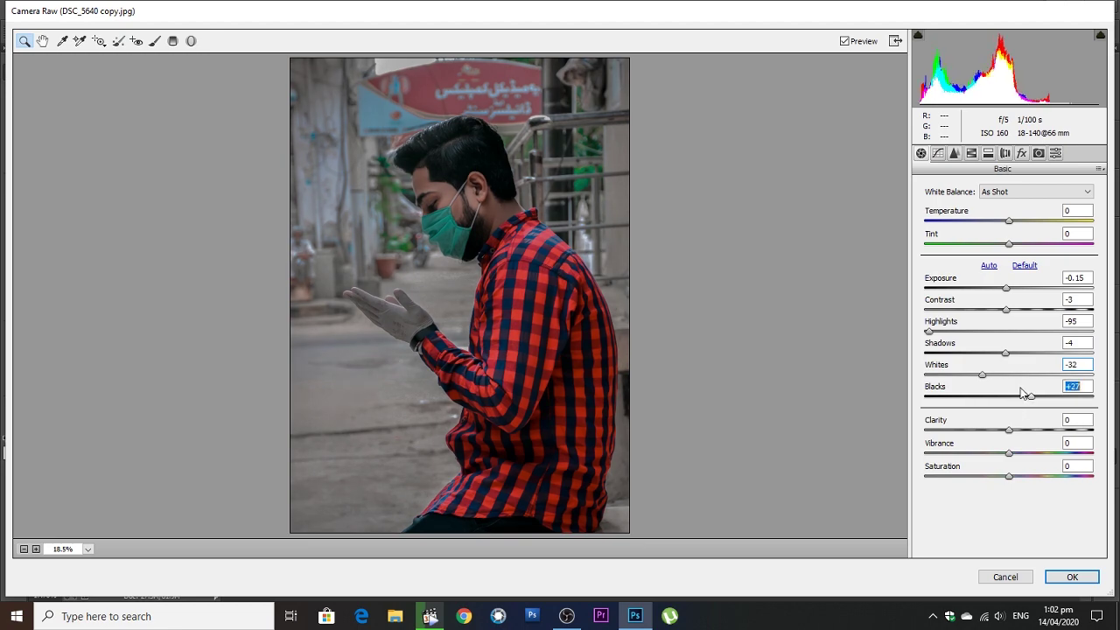
{"action": "left_click", "coordinate": [1021, 153]}
{"action": "left_click_drag", "start_coordinate": [1010, 335], "coordinate": [984, 335]}
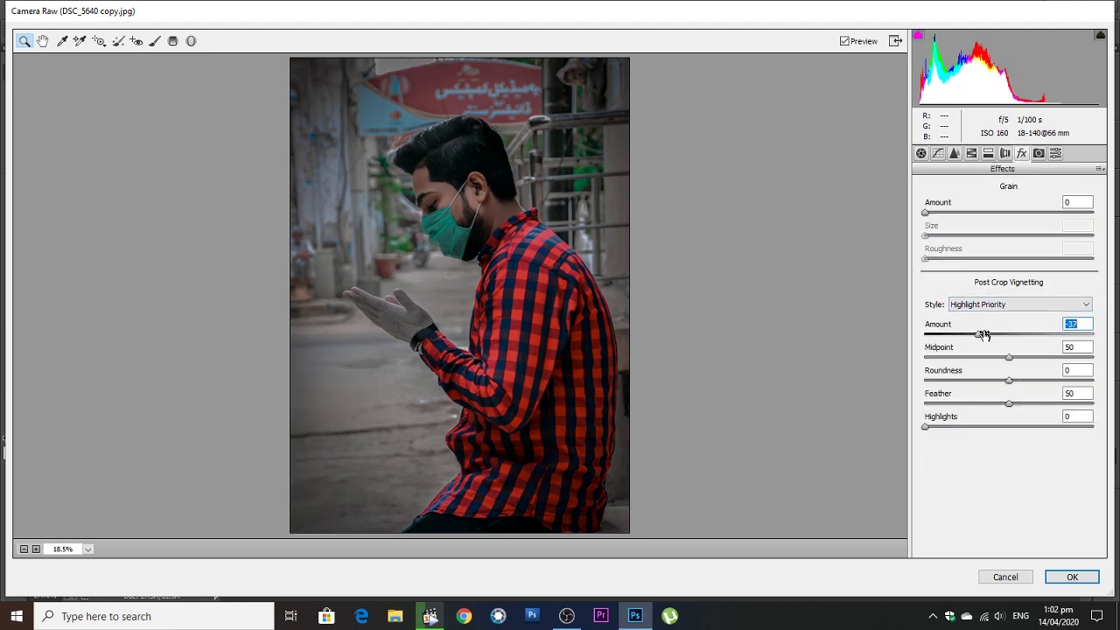
{"action": "left_click", "coordinate": [1073, 577]}
Step: Add a DropBlues.3DL Color Lookup layer and place the virus image over the man's hand
{"action": "left_click", "coordinate": [1012, 584]}
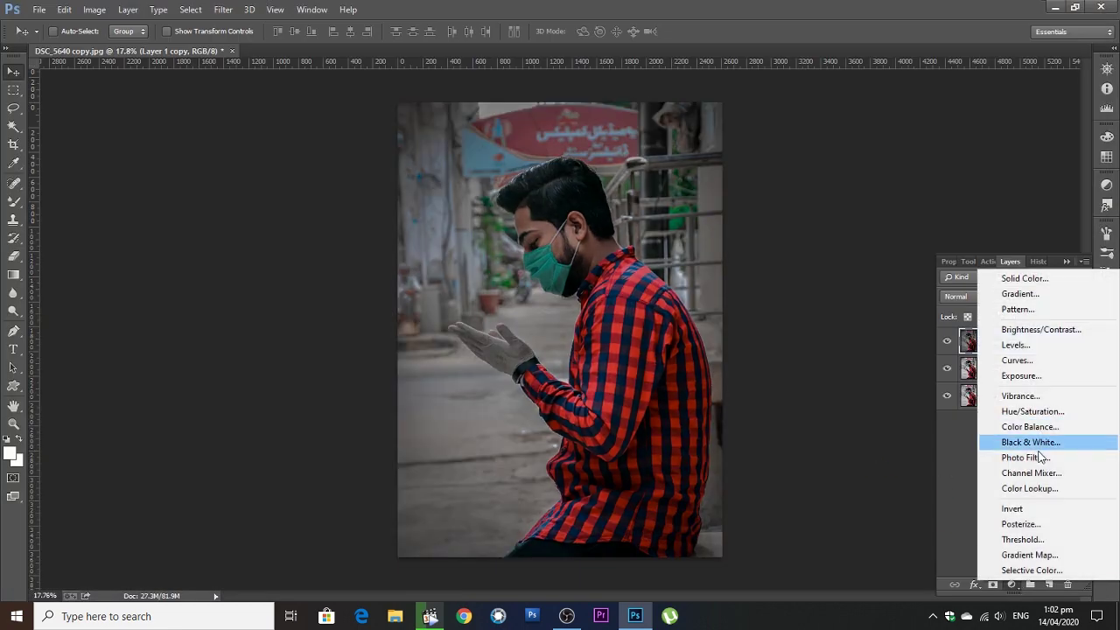
{"action": "left_click", "coordinate": [1030, 489]}
{"action": "left_click", "coordinate": [1038, 308]}
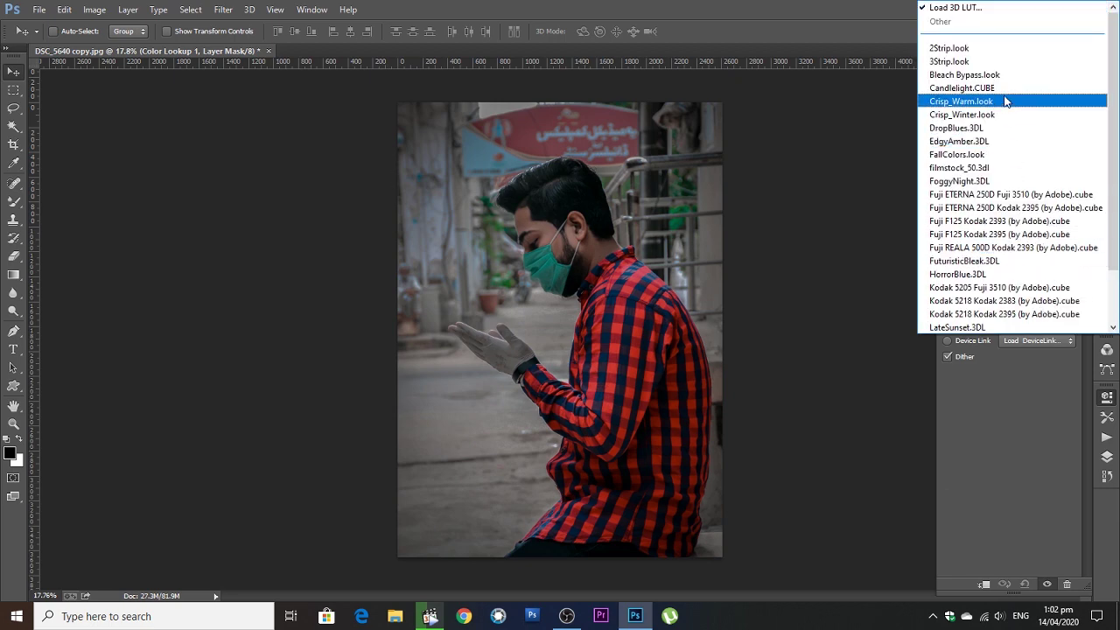
{"action": "left_click", "coordinate": [995, 126]}
{"action": "left_click", "coordinate": [1107, 456]}
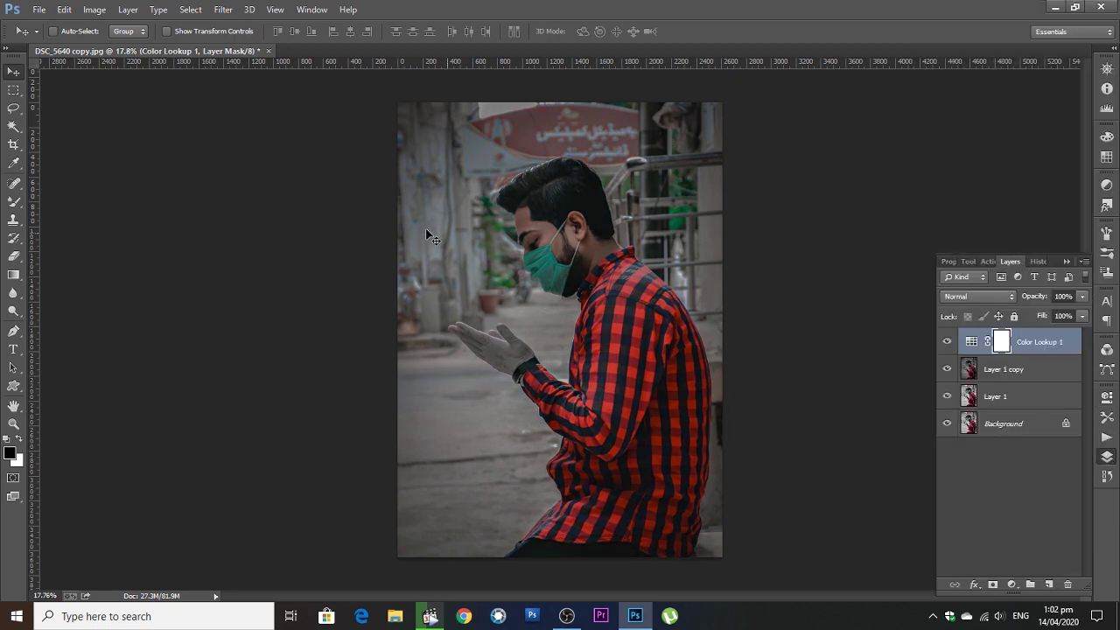
{"action": "mouse_move", "coordinate": [412, 183]}
{"action": "left_mouse_down"}
{"action": "mouse_move", "coordinate": [506, 214]}
{"action": "mouse_move", "coordinate": [490, 306]}
{"action": "left_mouse_up"}
Step: Place the virus just above the gloved palm at about half size, blended in Screen mode
{"action": "scroll", "coordinate": [477, 297], "scroll_direction": "up", "scroll_amount": 5}
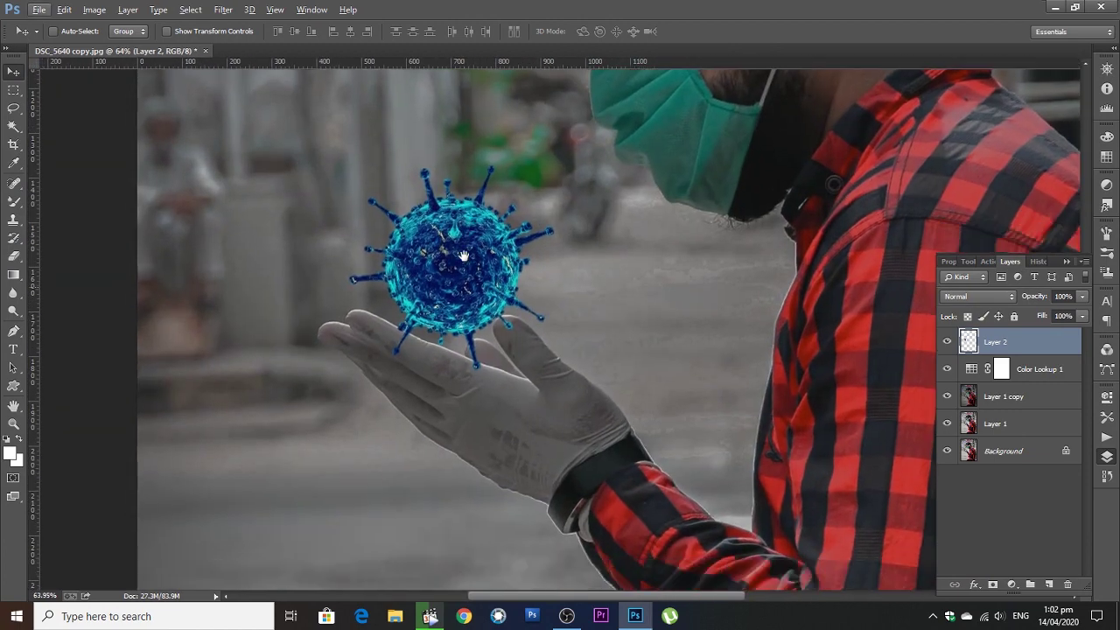
{"action": "left_click_drag", "start_coordinate": [460, 262], "coordinate": [462, 223]}
{"action": "key", "text": "ctrl+t"}
{"action": "left_click_drag", "start_coordinate": [555, 118], "coordinate": [482, 197]}
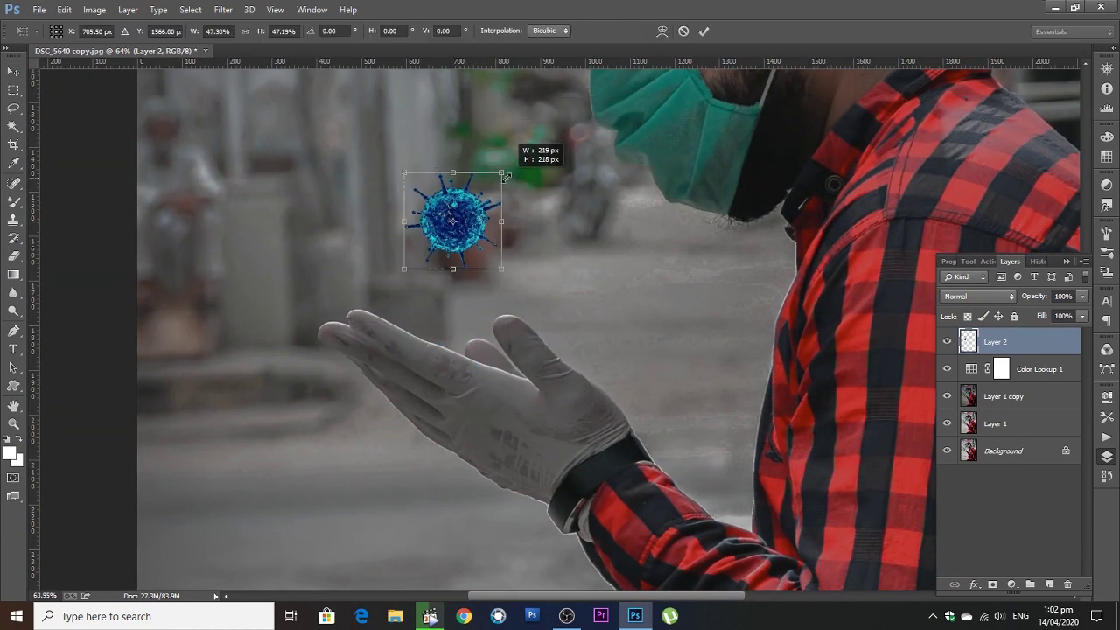
{"action": "key", "text": "Return"}
{"action": "scroll", "coordinate": [486, 195], "scroll_direction": "up", "scroll_amount": 1}
{"action": "scroll", "coordinate": [486, 195], "scroll_direction": "up", "scroll_amount": 7}
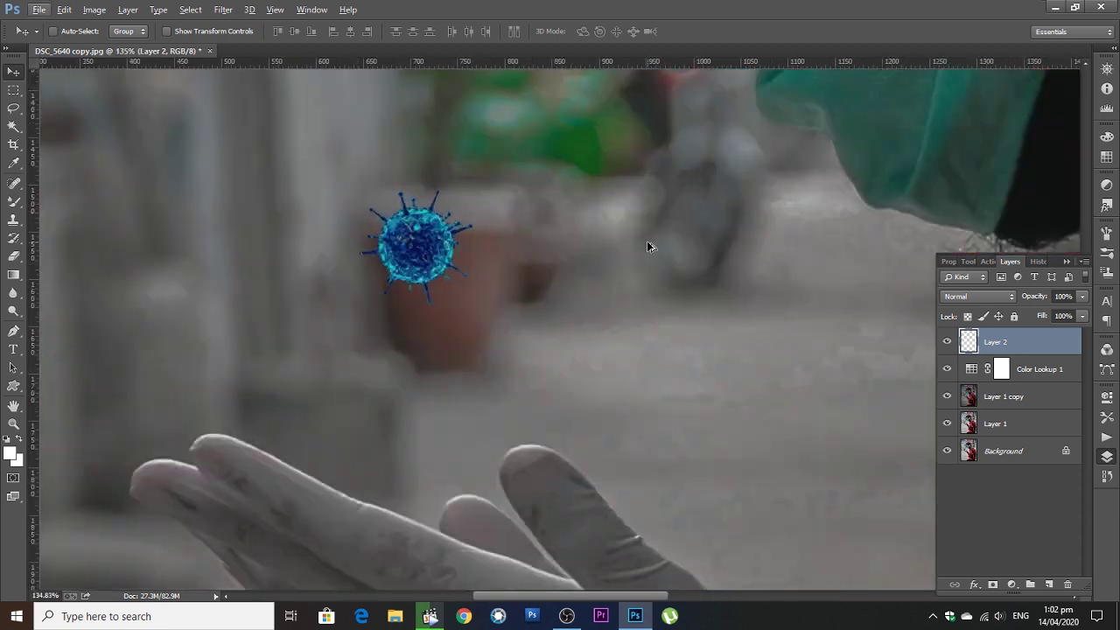
{"action": "left_click", "coordinate": [978, 296]}
{"action": "left_click", "coordinate": [972, 131]}
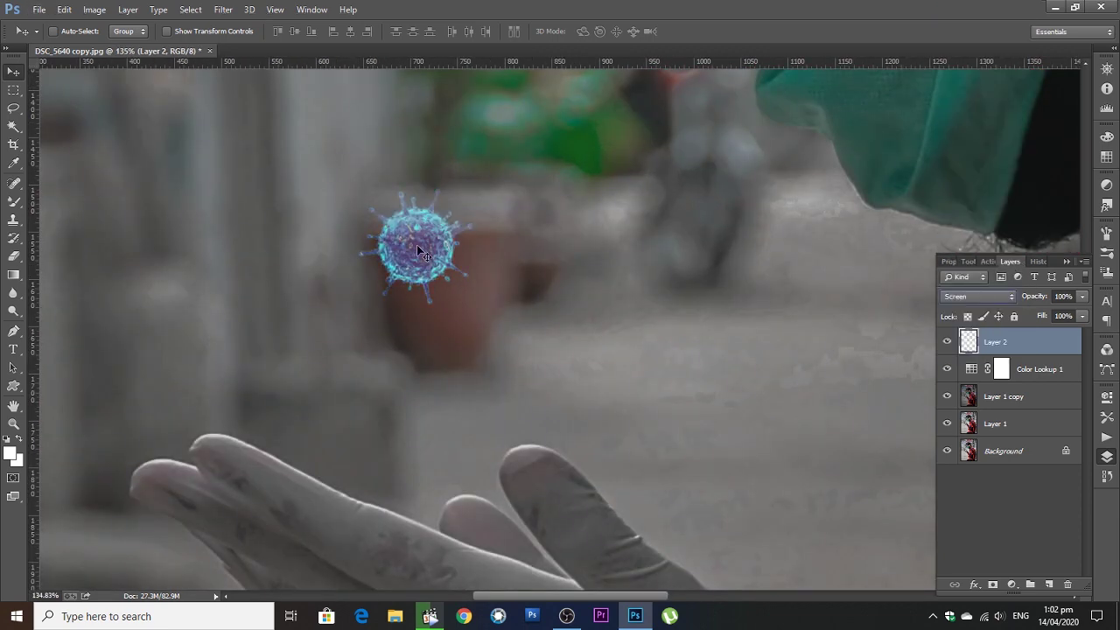
{"action": "mouse_move", "coordinate": [417, 250]}
{"action": "left_mouse_down"}
{"action": "mouse_move", "coordinate": [338, 397]}
{"action": "mouse_move", "coordinate": [396, 379]}
{"action": "mouse_move", "coordinate": [340, 364]}
{"action": "mouse_move", "coordinate": [496, 355]}
{"action": "left_mouse_up"}
Step: Scatter several smaller, scaled-down virus copies around the first one
{"action": "key", "text": "ctrl+t"}
{"action": "left_click_drag", "start_coordinate": [533, 292], "coordinate": [480, 391]}
{"action": "key", "text": "Return"}
{"action": "mouse_move", "coordinate": [402, 453]}
{"action": "left_mouse_down"}
{"action": "mouse_move", "coordinate": [418, 212]}
{"action": "mouse_move", "coordinate": [536, 237]}
{"action": "mouse_move", "coordinate": [453, 297]}
{"action": "mouse_move", "coordinate": [615, 308]}
{"action": "mouse_move", "coordinate": [604, 289]}
{"action": "mouse_move", "coordinate": [425, 380]}
{"action": "mouse_move", "coordinate": [424, 371]}
{"action": "left_mouse_up"}
{"action": "key", "text": "ctrl+j"}
{"action": "key", "text": "ctrl+t"}
{"action": "key", "text": "Return"}
{"action": "key", "text": "ctrl+t"}
{"action": "key", "text": "Return"}
{"action": "key", "text": "ctrl+t"}
{"action": "key", "text": "Return"}
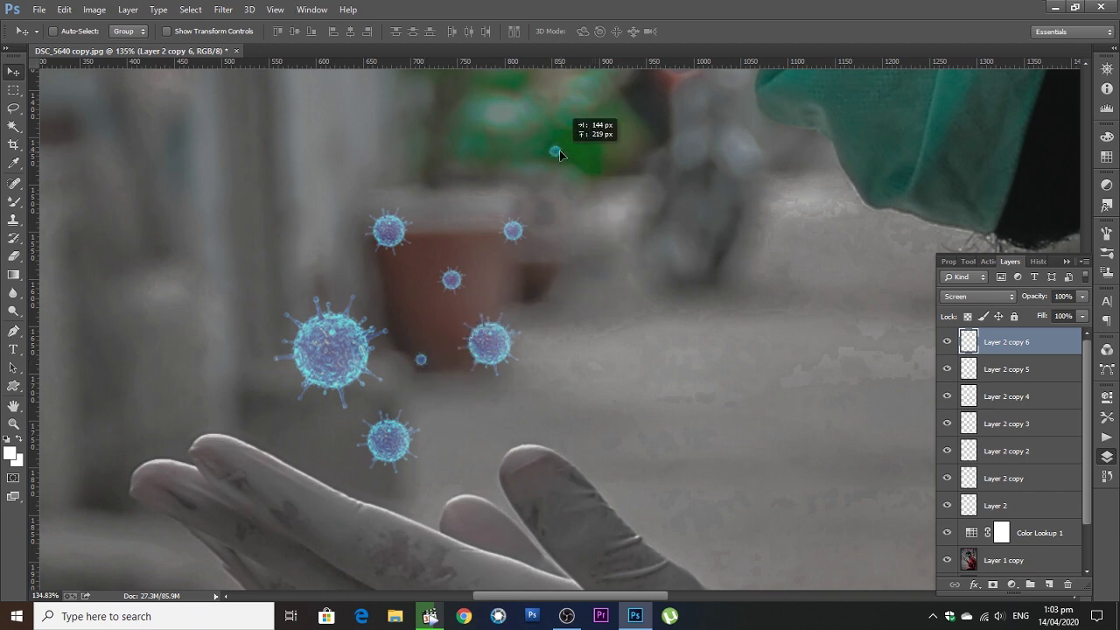
Step: Scatter more virus copies above the palm and enlarge one small particle
{"action": "mouse_move", "coordinate": [472, 331]}
{"action": "left_mouse_down"}
{"action": "mouse_move", "coordinate": [508, 170]}
{"action": "mouse_move", "coordinate": [604, 143]}
{"action": "mouse_move", "coordinate": [616, 182]}
{"action": "mouse_move", "coordinate": [604, 180]}
{"action": "mouse_move", "coordinate": [586, 267]}
{"action": "mouse_move", "coordinate": [555, 271]}
{"action": "mouse_move", "coordinate": [524, 302]}
{"action": "mouse_move", "coordinate": [510, 243]}
{"action": "left_mouse_up"}
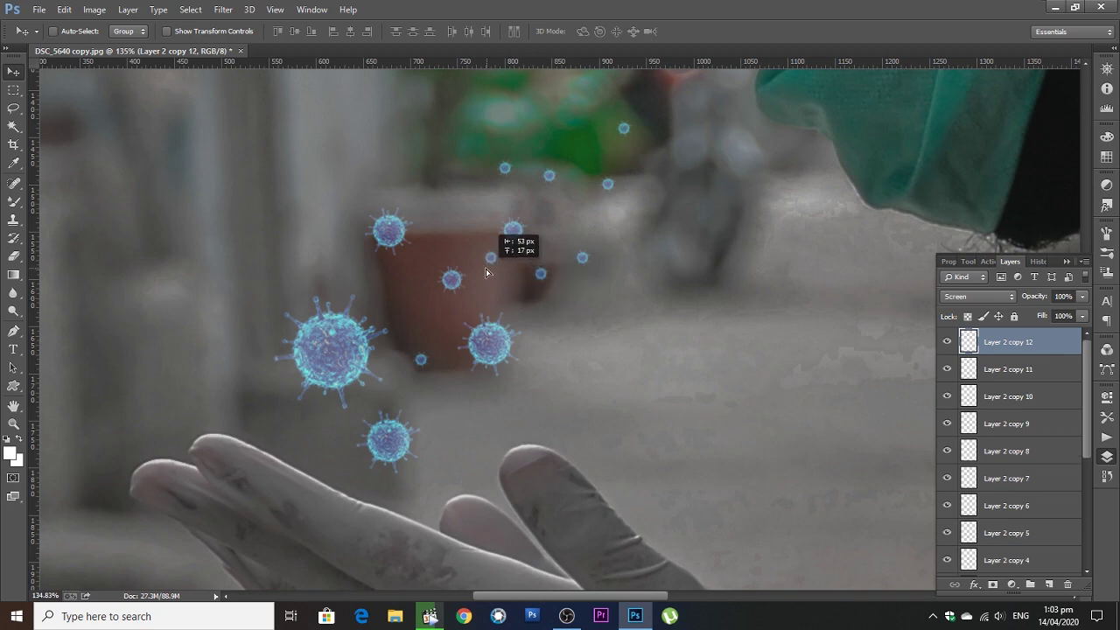
{"action": "scroll", "coordinate": [639, 261], "scroll_direction": "down", "scroll_amount": 5}
{"action": "scroll", "coordinate": [560, 280], "scroll_direction": "up", "scroll_amount": 2}
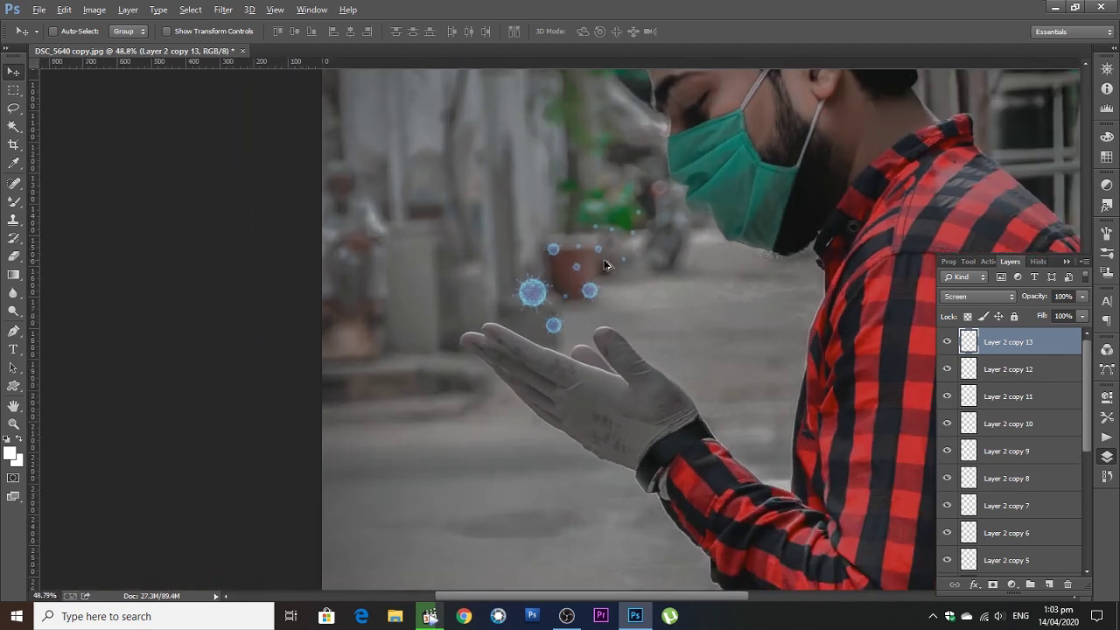
{"action": "scroll", "coordinate": [543, 278], "scroll_direction": "up", "scroll_amount": 3}
{"action": "right_click", "coordinate": [611, 233]}
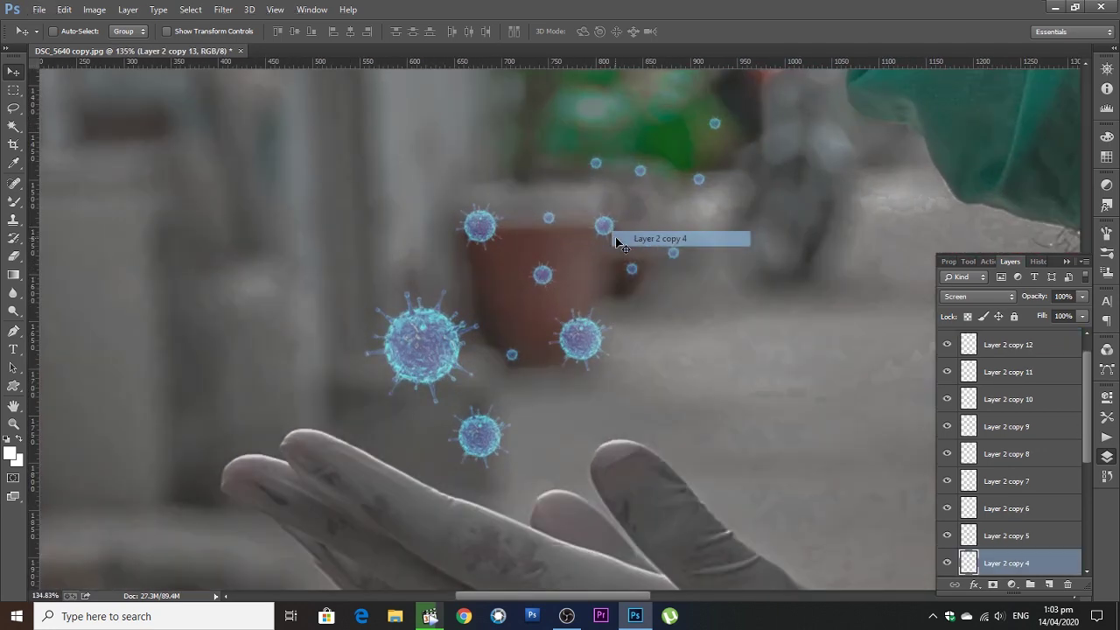
{"action": "left_click", "coordinate": [658, 232]}
{"action": "key", "text": "ctrl+t"}
{"action": "mouse_move", "coordinate": [621, 210]}
{"action": "left_mouse_down"}
{"action": "mouse_move", "coordinate": [729, 198]}
{"action": "mouse_move", "coordinate": [648, 207]}
{"action": "left_mouse_up"}
{"action": "key", "text": "Return"}
Step: Move the Layer 2 copy 7 particle higher and place another duplicate near the hand
{"action": "right_click", "coordinate": [596, 163]}
{"action": "left_click", "coordinate": [602, 169]}
{"action": "left_click_drag", "start_coordinate": [602, 169], "coordinate": [586, 144]}
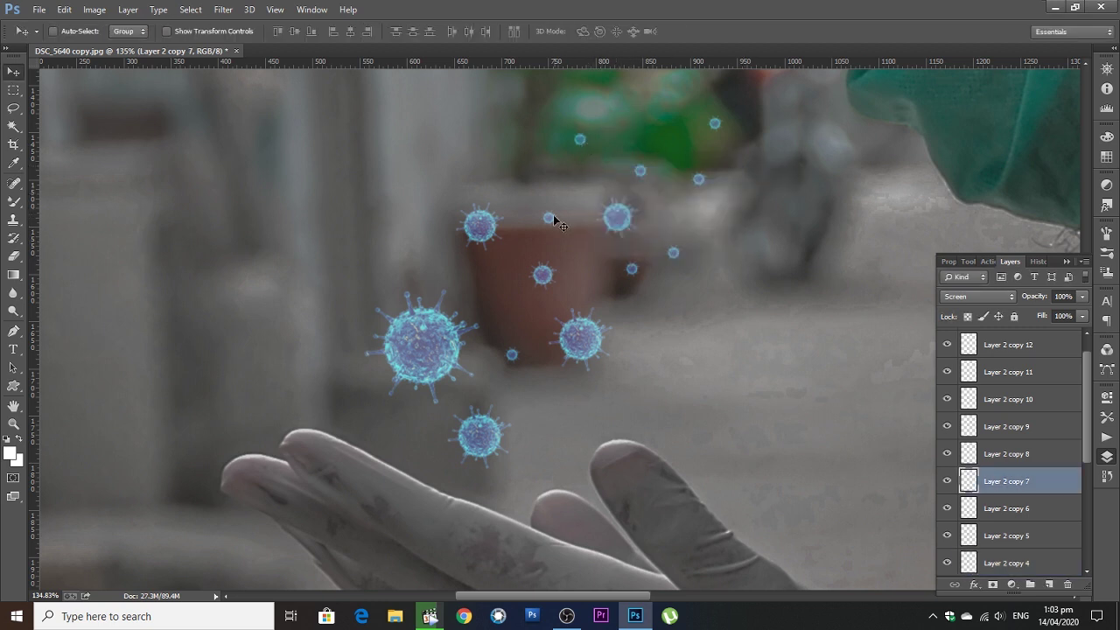
{"action": "mouse_move", "coordinate": [550, 217]}
{"action": "left_mouse_down"}
{"action": "mouse_move", "coordinate": [387, 427]}
{"action": "mouse_move", "coordinate": [364, 420]}
{"action": "left_mouse_up"}
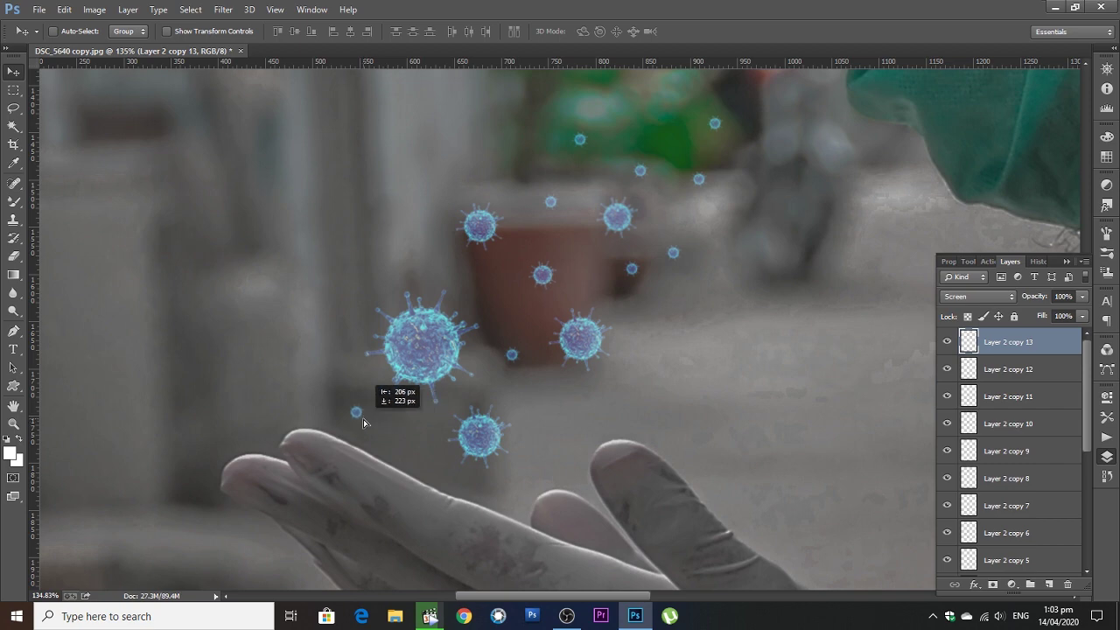
{"action": "scroll", "coordinate": [457, 378], "scroll_direction": "down", "scroll_amount": 4}
{"action": "scroll", "coordinate": [456, 378], "scroll_direction": "up", "scroll_amount": 1}
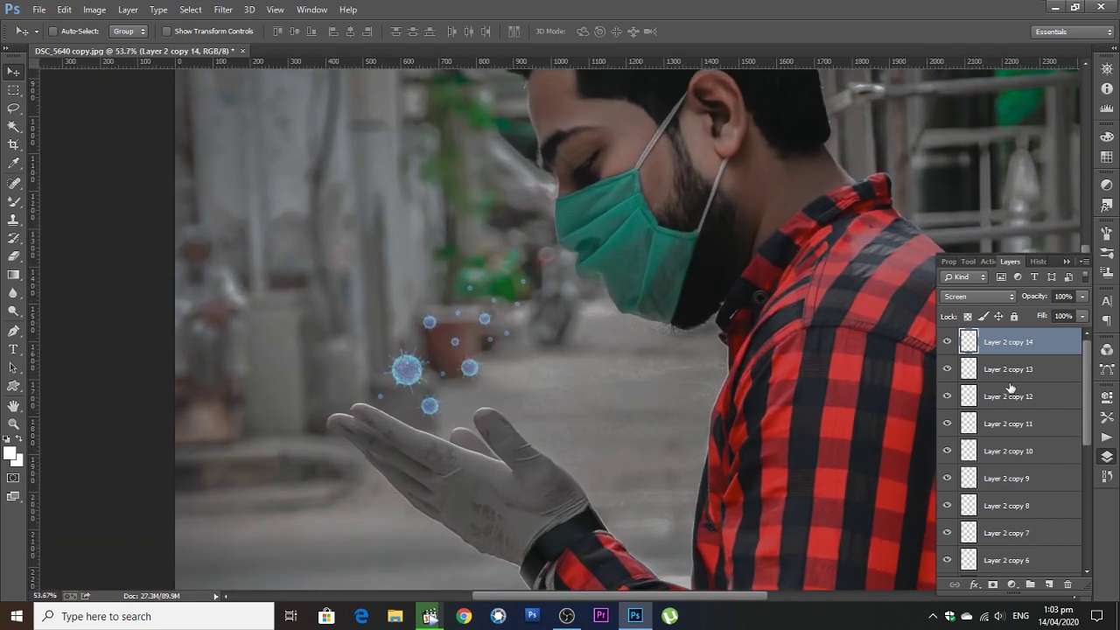
Step: Merge virus copies 9 through 14 into one Screen-blended layer and duplicate it
{"action": "mouse_move", "coordinate": [1011, 386]}
{"action": "left_mouse_down"}
{"action": "mouse_move", "coordinate": [1017, 506]}
{"action": "mouse_move", "coordinate": [1038, 533]}
{"action": "mouse_move", "coordinate": [1033, 509]}
{"action": "mouse_move", "coordinate": [1033, 543]}
{"action": "left_mouse_up"}
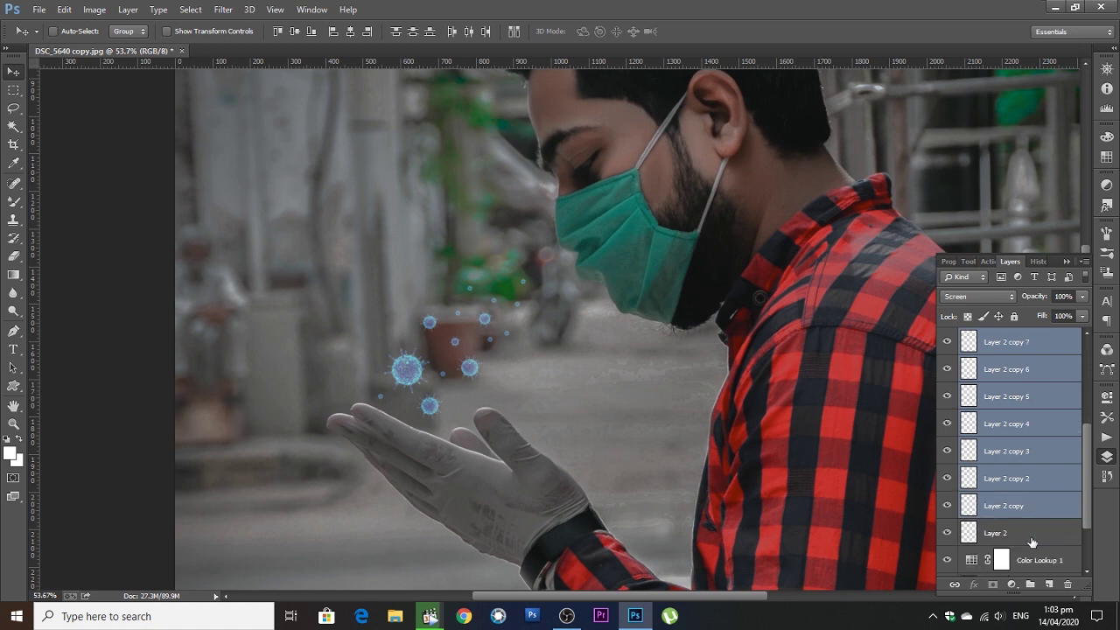
{"action": "key", "text": "ctrl+e"}
{"action": "left_click", "coordinate": [976, 296]}
{"action": "left_click", "coordinate": [942, 135]}
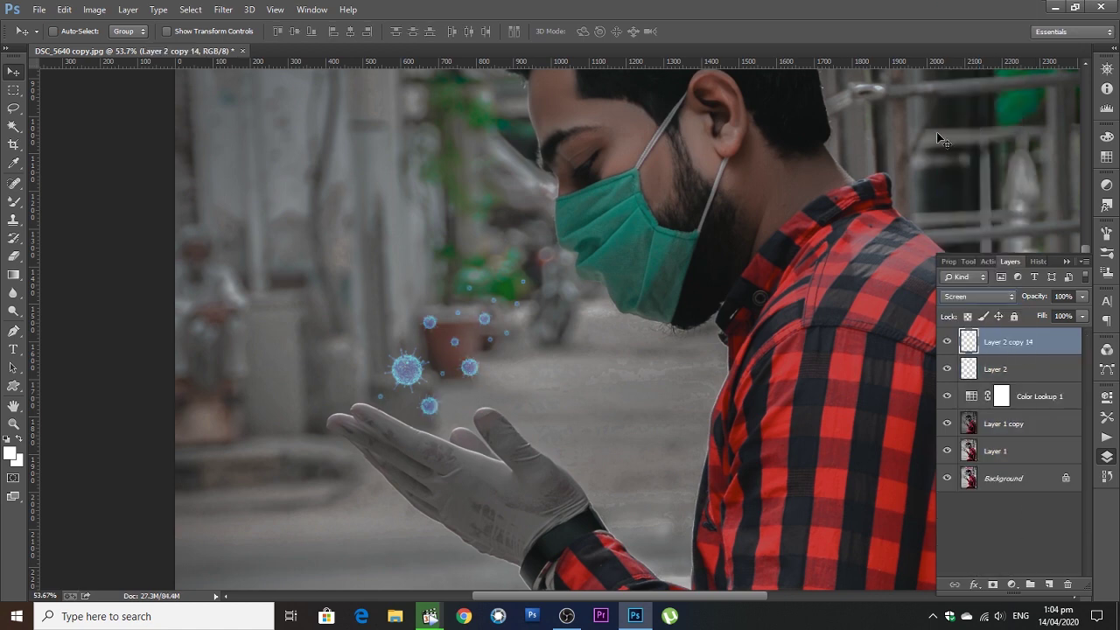
{"action": "key", "text": "ctrl+j"}
{"action": "key", "text": "ctrl+j"}
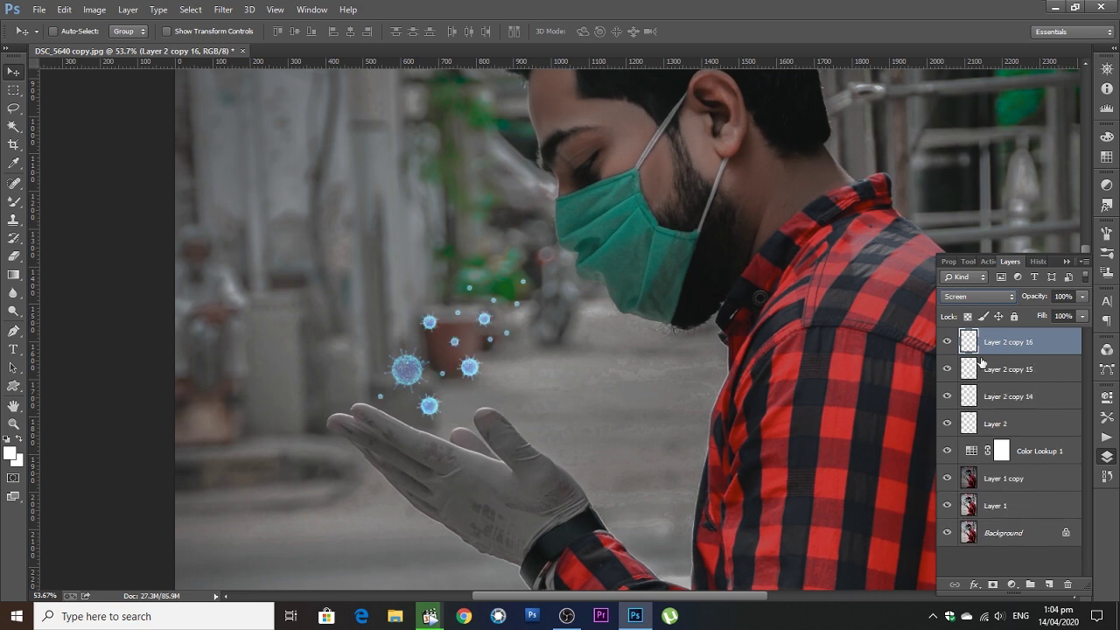
Step: Duplicate Layer 2, delete the extra Layer 2 copy 2, and select the topmost layer
{"action": "right_click", "coordinate": [406, 372]}
{"action": "left_click", "coordinate": [425, 377]}
{"action": "key", "text": "ctrl+j"}
{"action": "key", "text": "ctrl+j"}
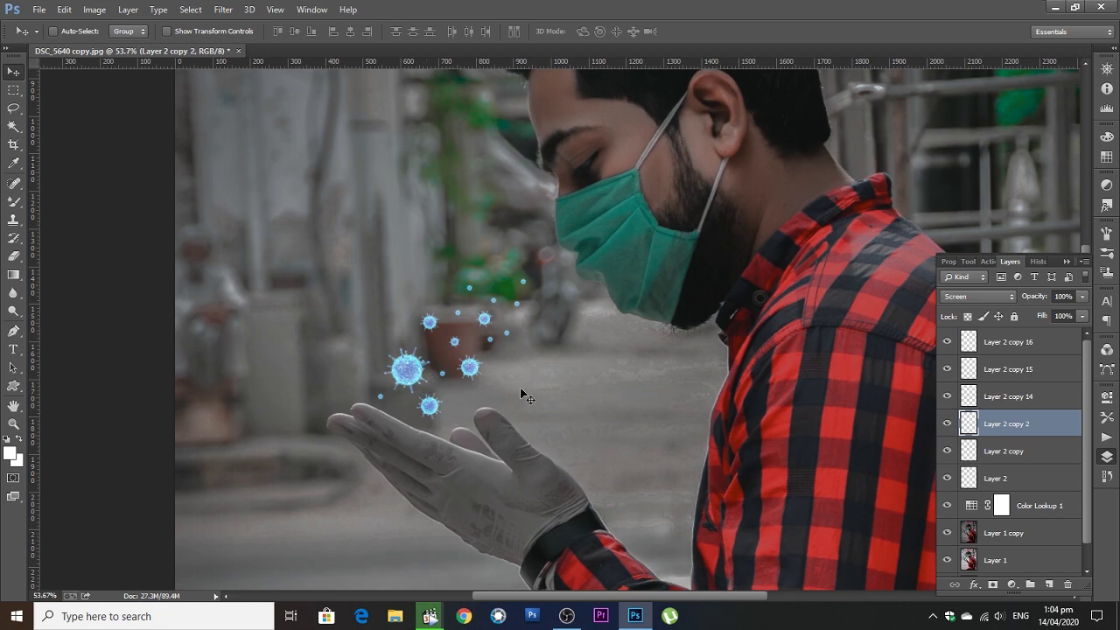
{"action": "key", "text": "Delete"}
{"action": "scroll", "coordinate": [564, 388], "scroll_direction": "down", "scroll_amount": 4}
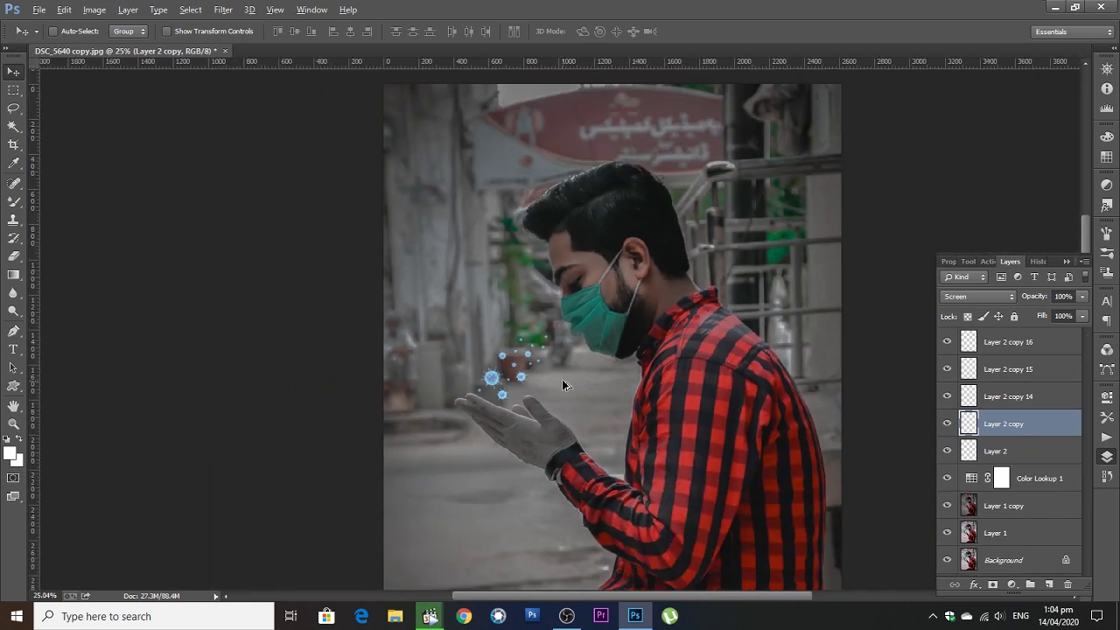
{"action": "scroll", "coordinate": [562, 379], "scroll_direction": "up", "scroll_amount": 2}
{"action": "scroll", "coordinate": [504, 337], "scroll_direction": "up", "scroll_amount": 2}
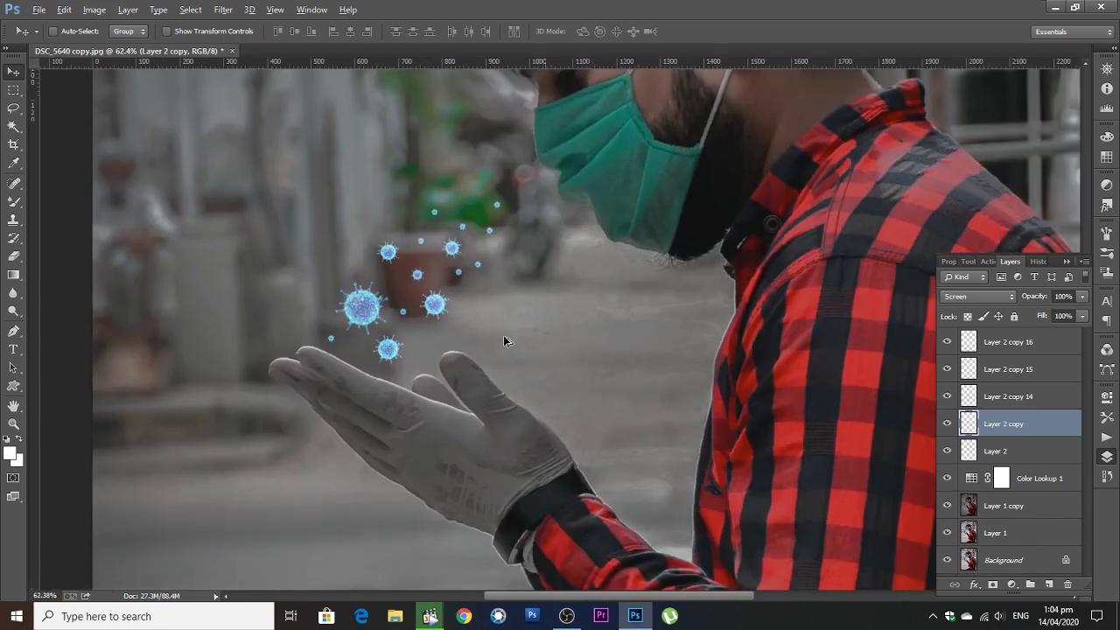
{"action": "left_click", "coordinate": [1011, 343]}
Step: Add a new empty layer and set the foreground colour to #0084ff
{"action": "left_click", "coordinate": [1050, 585]}
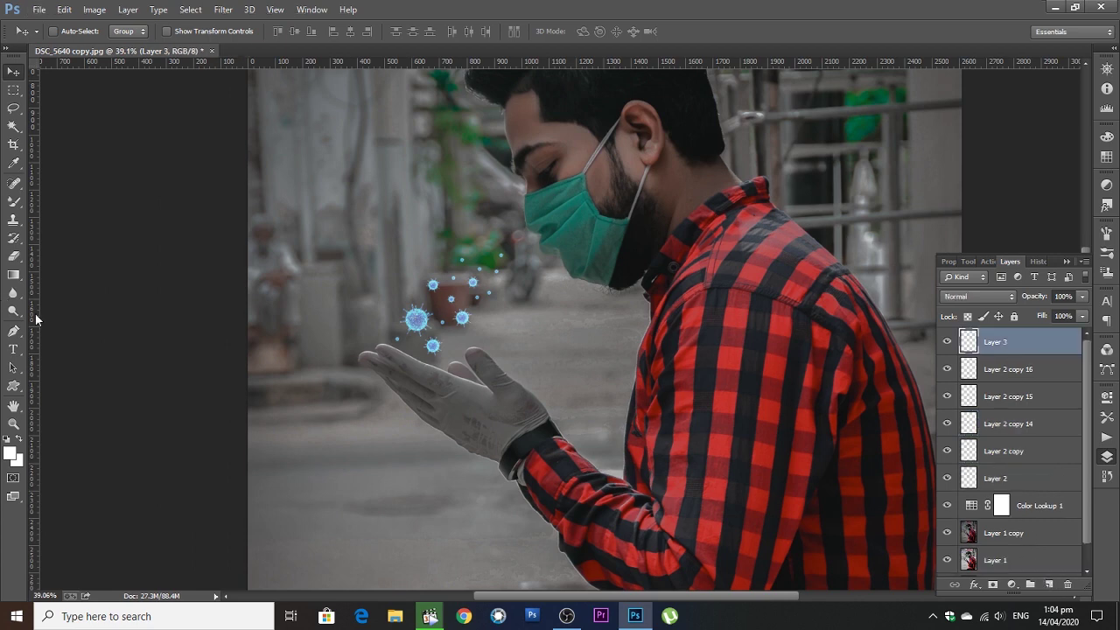
{"action": "left_click", "coordinate": [14, 163]}
{"action": "left_click", "coordinate": [10, 452]}
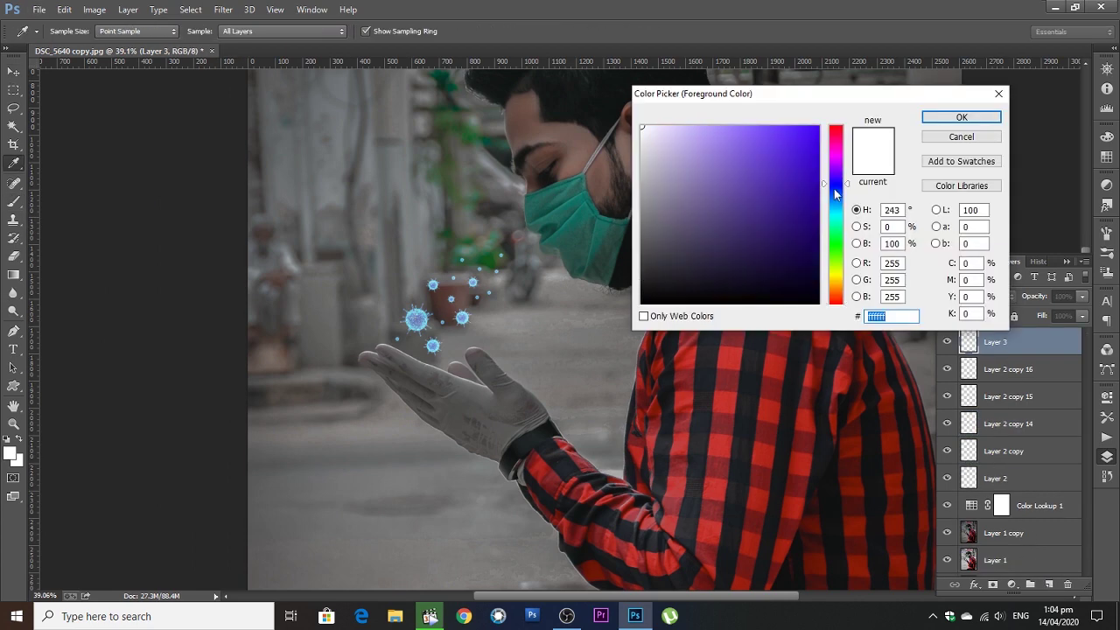
{"action": "left_click_drag", "start_coordinate": [834, 188], "coordinate": [835, 200]}
{"action": "type", "text": "0084ff"}
{"action": "key", "text": "Return"}
Step: Paint a soft blue glow over the palm and up across the face
{"action": "key", "text": "b"}
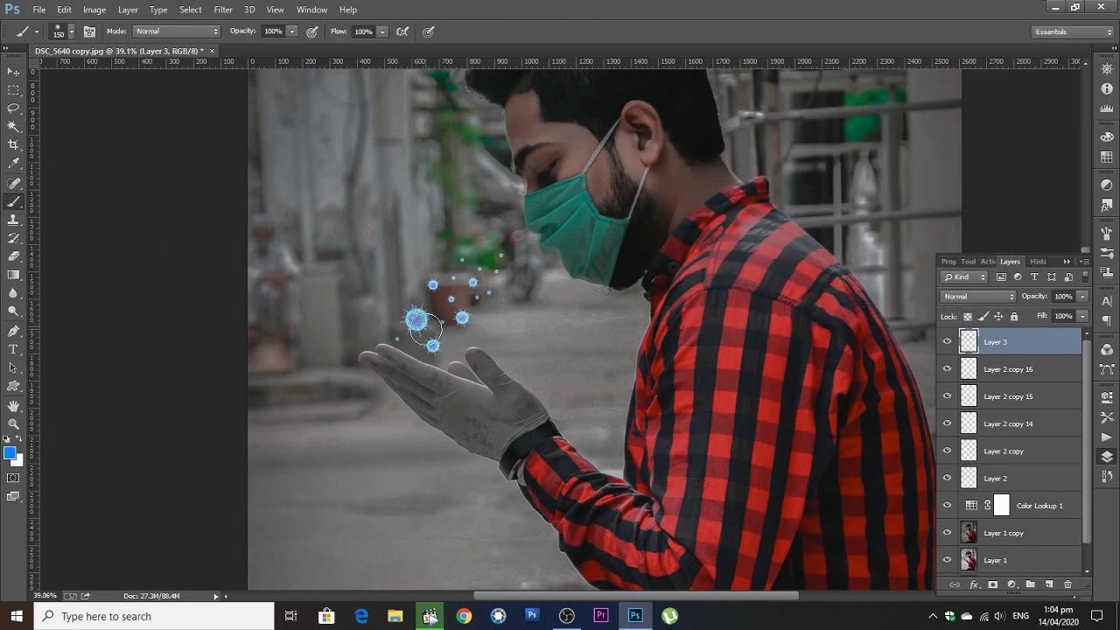
{"action": "key", "text": "bracketright"}
{"action": "key", "text": "bracketright"}
{"action": "key", "text": "bracketright"}
{"action": "mouse_move", "coordinate": [412, 332]}
{"action": "left_mouse_down"}
{"action": "mouse_move", "coordinate": [462, 287]}
{"action": "mouse_move", "coordinate": [486, 285]}
{"action": "mouse_move", "coordinate": [492, 232]}
{"action": "left_mouse_up"}
{"action": "key", "text": "bracketright"}
{"action": "mouse_move", "coordinate": [506, 162]}
{"action": "left_mouse_down"}
{"action": "mouse_move", "coordinate": [607, 255]}
{"action": "mouse_move", "coordinate": [555, 279]}
{"action": "left_mouse_up"}
{"action": "key", "text": "bracketleft"}
{"action": "left_click_drag", "start_coordinate": [453, 350], "coordinate": [374, 346]}
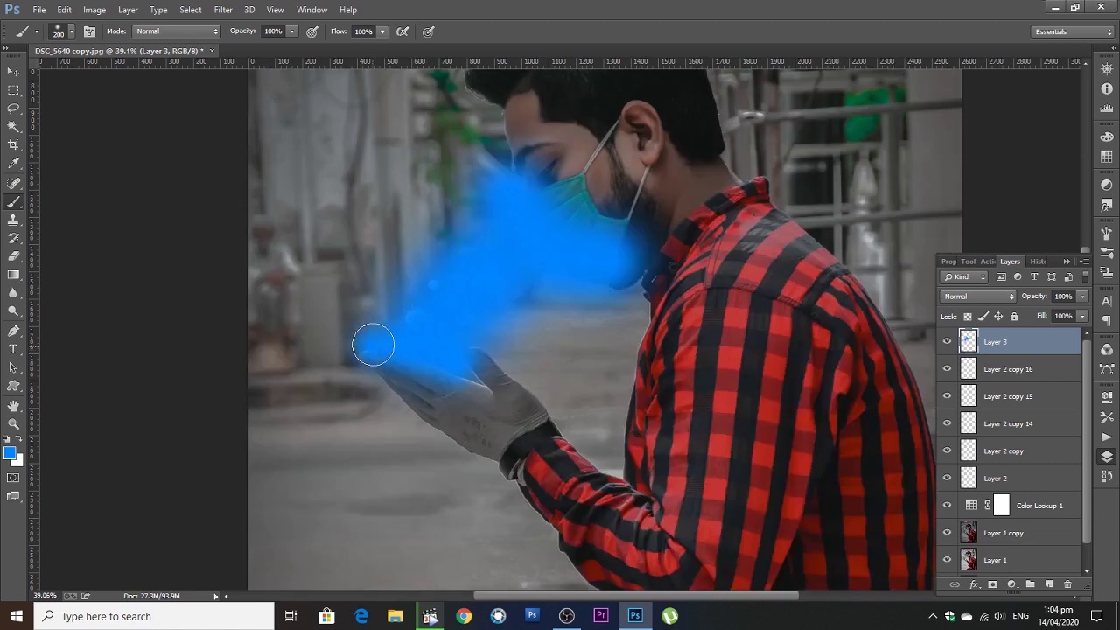
Step: Set the glow layer to Screen, apply a 72.1 px Gaussian Blur, and use 49% opacity
{"action": "left_click", "coordinate": [977, 296]}
{"action": "left_click", "coordinate": [963, 122]}
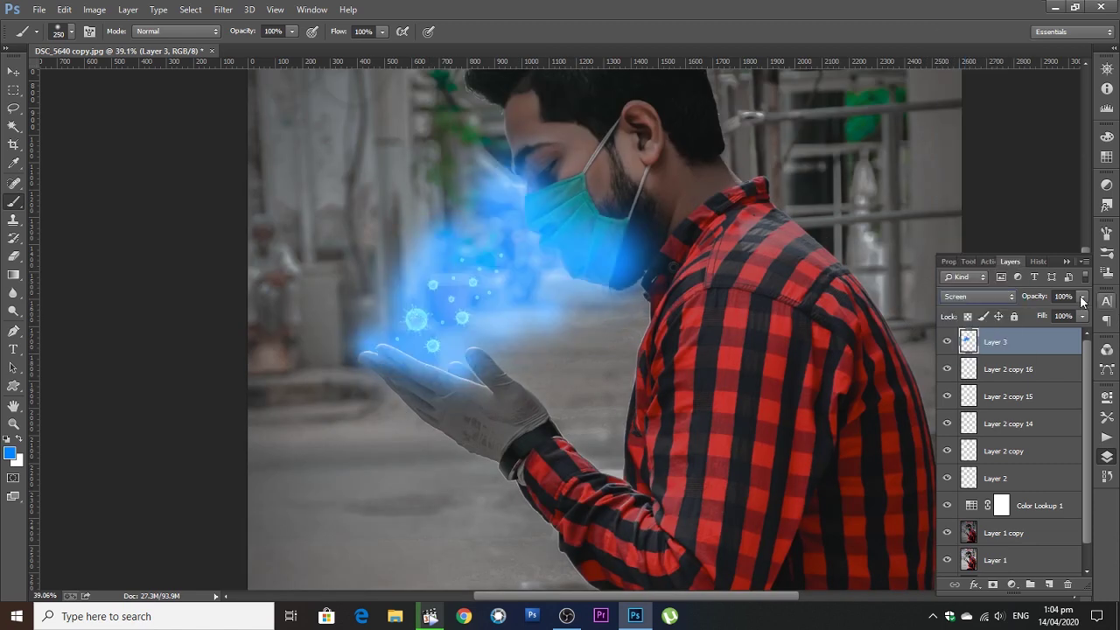
{"action": "mouse_move", "coordinate": [1083, 298]}
{"action": "left_mouse_down"}
{"action": "mouse_move", "coordinate": [1039, 313]}
{"action": "mouse_move", "coordinate": [1055, 314]}
{"action": "left_mouse_up"}
{"action": "left_click", "coordinate": [223, 9]}
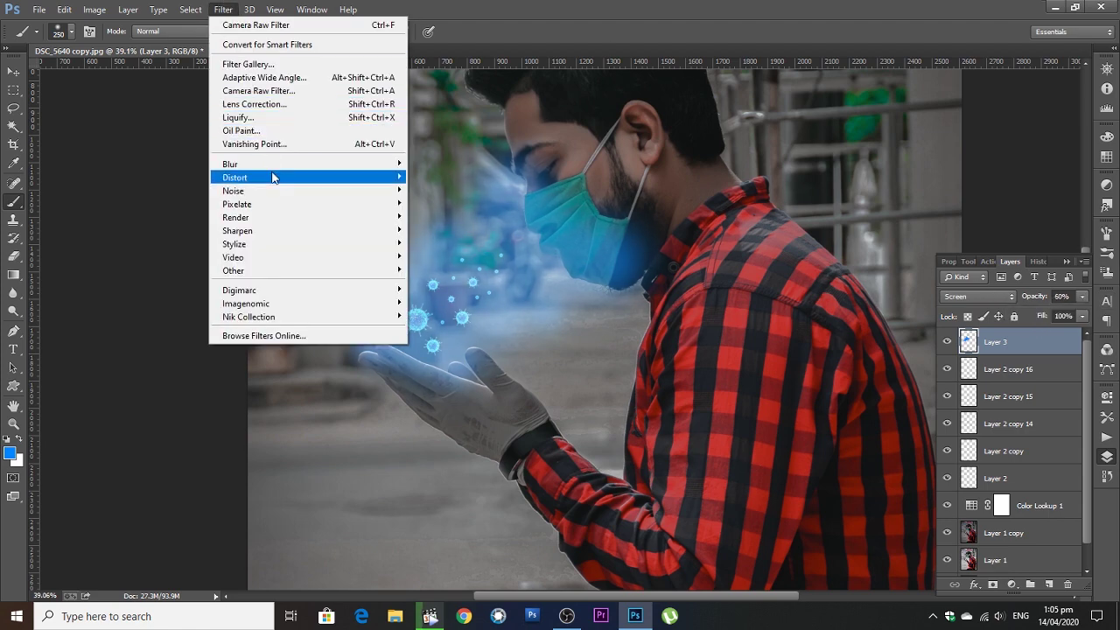
{"action": "left_click", "coordinate": [447, 262]}
{"action": "left_click_drag", "start_coordinate": [716, 337], "coordinate": [726, 337]}
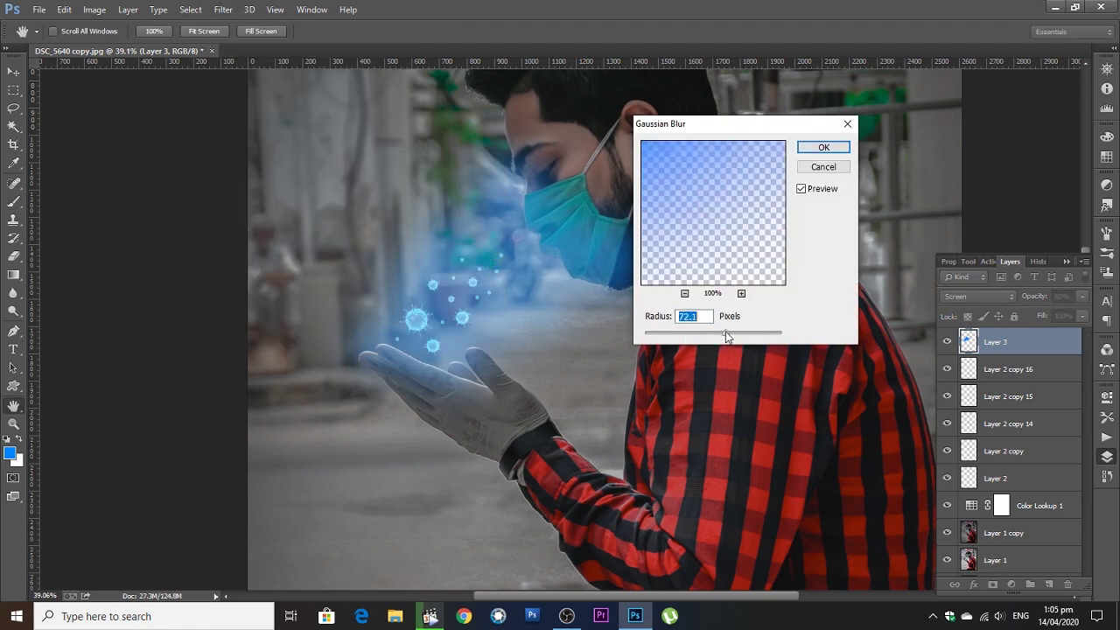
{"action": "left_click", "coordinate": [827, 147]}
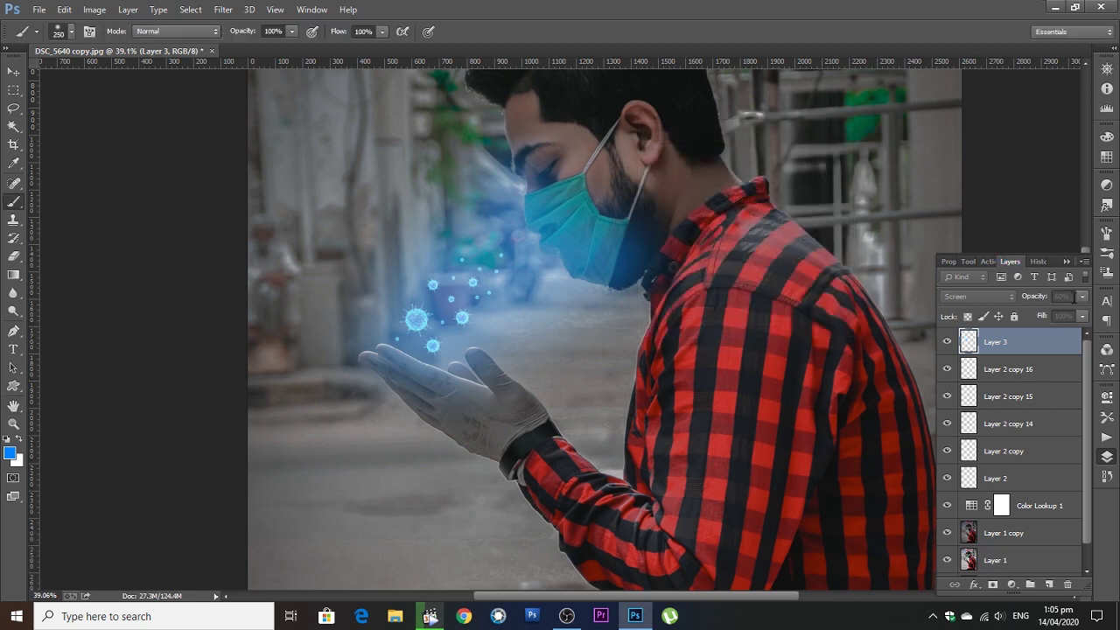
{"action": "left_click", "coordinate": [1081, 297]}
{"action": "left_click_drag", "start_coordinate": [1051, 316], "coordinate": [1050, 316]}
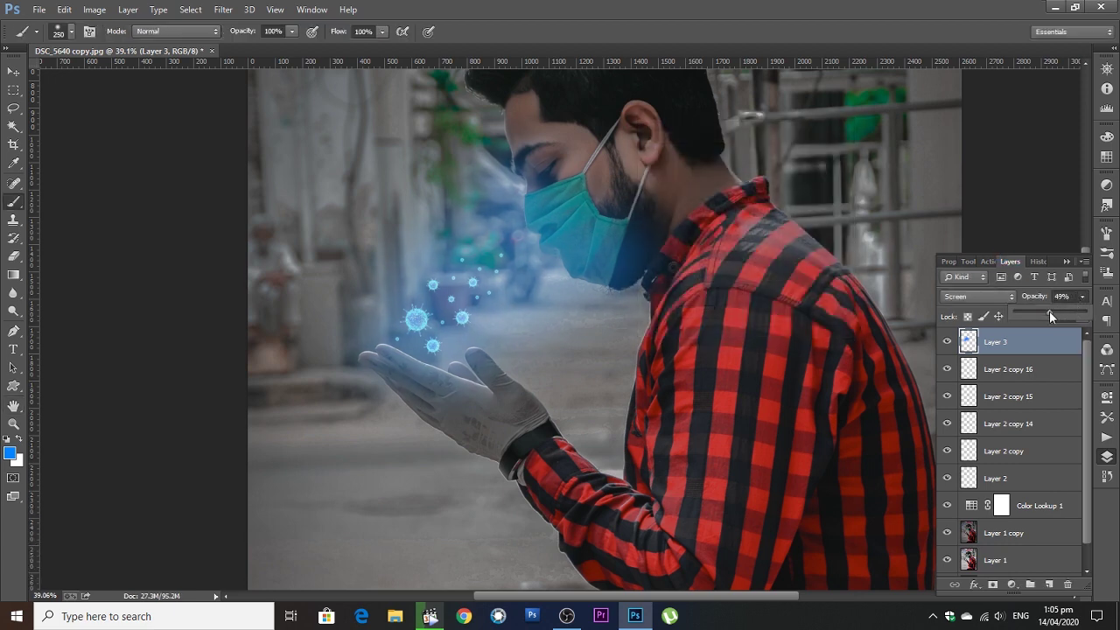
Step: Add a layer mask to Layer 3 and paint the glow off the face mask and neck
{"action": "left_click", "coordinate": [992, 584]}
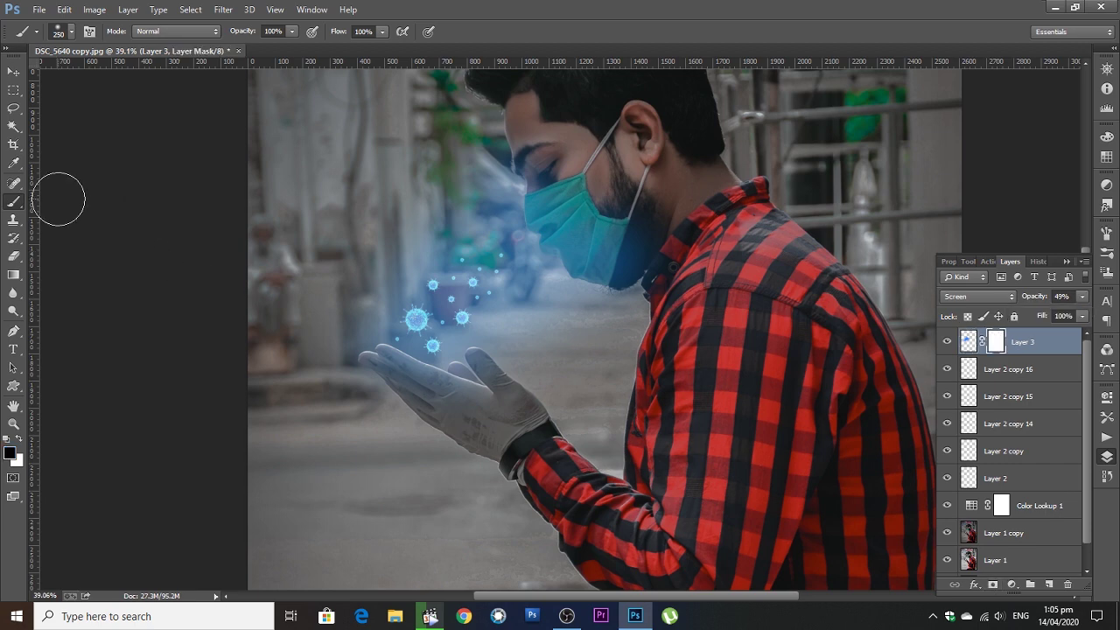
{"action": "mouse_move", "coordinate": [705, 213]}
{"action": "left_mouse_down"}
{"action": "mouse_move", "coordinate": [655, 150]}
{"action": "mouse_move", "coordinate": [680, 342]}
{"action": "left_mouse_up"}
{"action": "scroll", "coordinate": [366, 221], "scroll_direction": "down", "scroll_amount": 2}
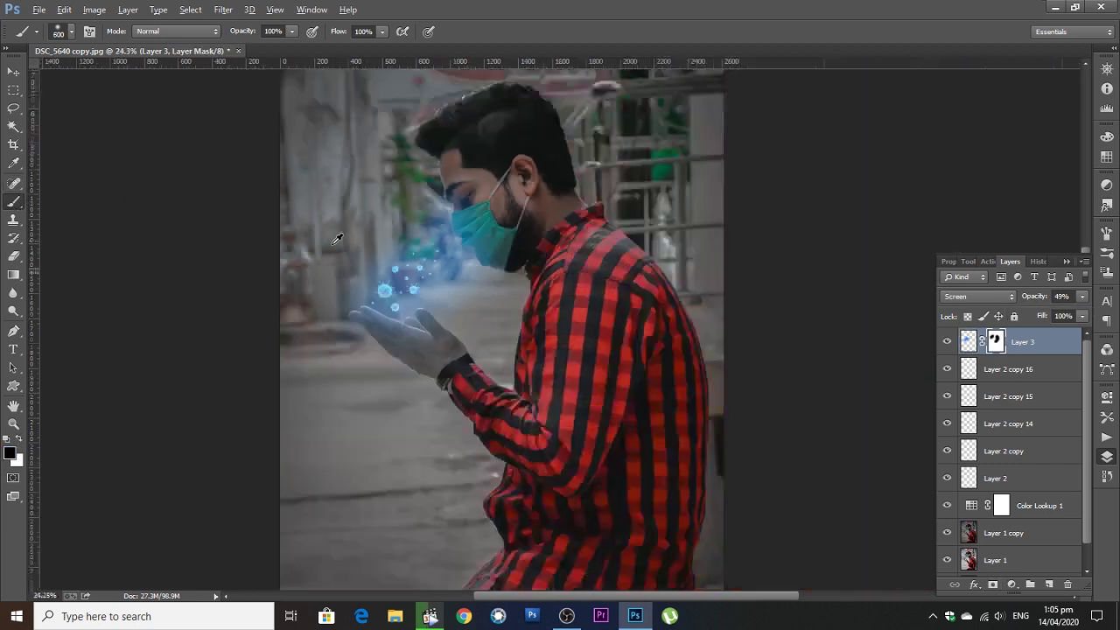
{"action": "scroll", "coordinate": [335, 237], "scroll_direction": "down", "scroll_amount": 1}
{"action": "scroll", "coordinate": [335, 237], "scroll_direction": "up", "scroll_amount": 1}
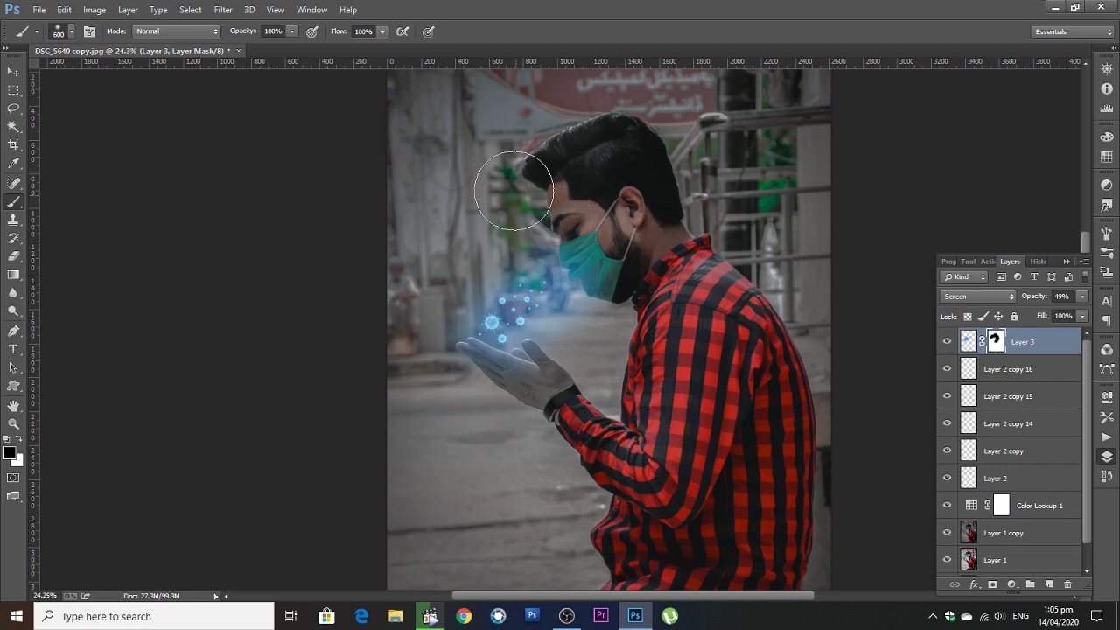
Step: Switch to the Move tool and select Layer 2
{"action": "left_click", "coordinate": [13, 73]}
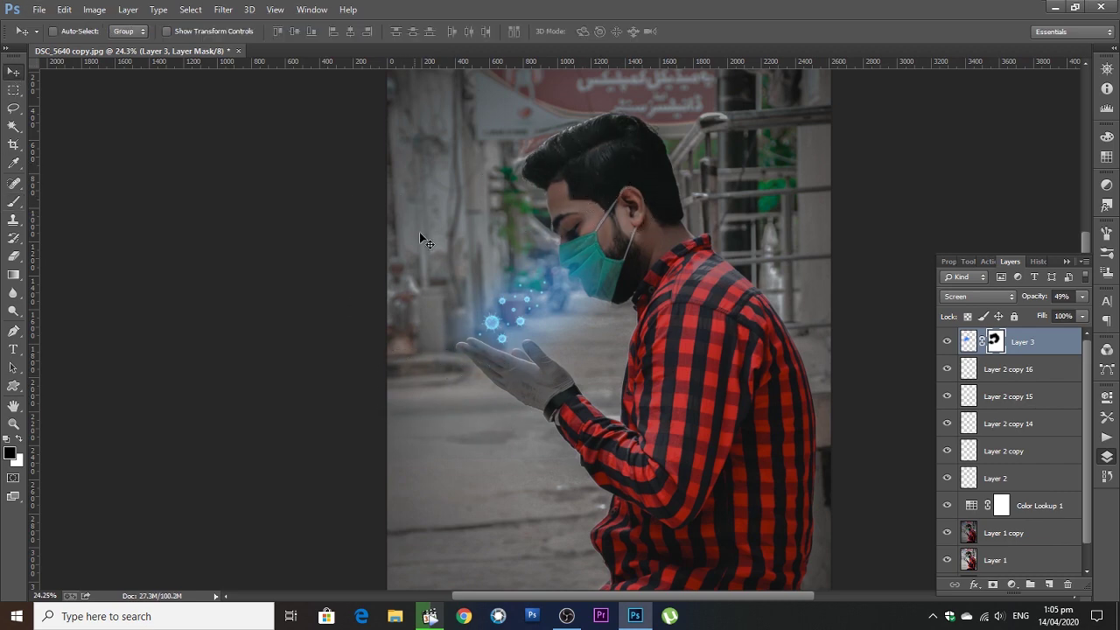
{"action": "scroll", "coordinate": [419, 232], "scroll_direction": "up", "scroll_amount": 1}
{"action": "scroll", "coordinate": [446, 263], "scroll_direction": "up", "scroll_amount": 1}
{"action": "scroll", "coordinate": [477, 285], "scroll_direction": "up", "scroll_amount": 2}
{"action": "scroll", "coordinate": [476, 283], "scroll_direction": "down", "scroll_amount": 2}
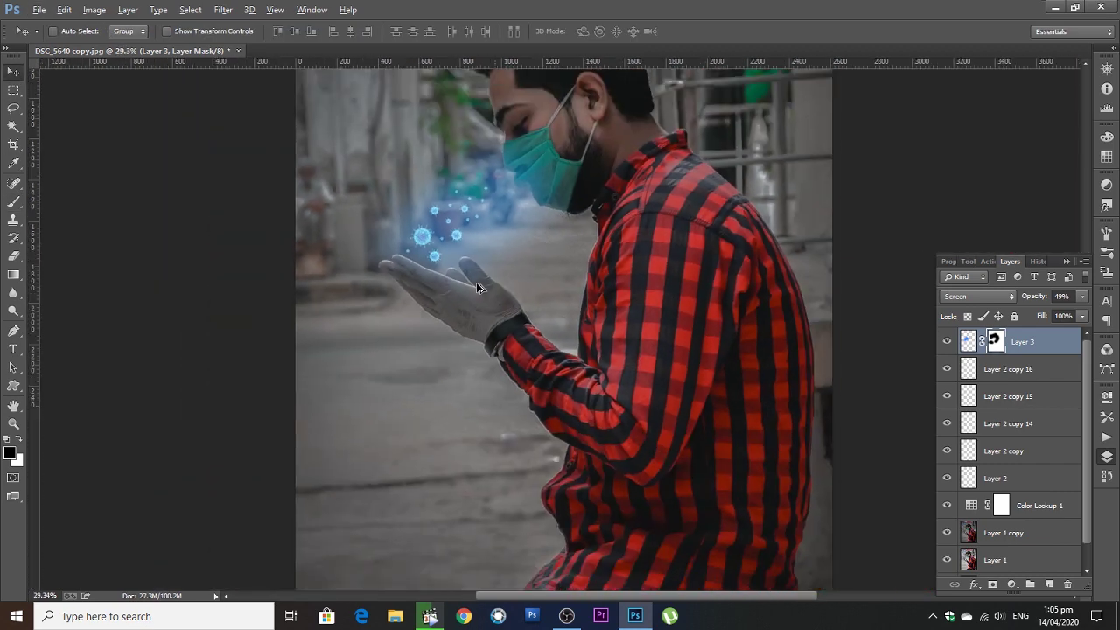
{"action": "scroll", "coordinate": [476, 283], "scroll_direction": "down", "scroll_amount": 1}
{"action": "left_click", "coordinate": [995, 478]}
{"action": "scroll", "coordinate": [950, 372], "scroll_direction": "down", "scroll_amount": 1}
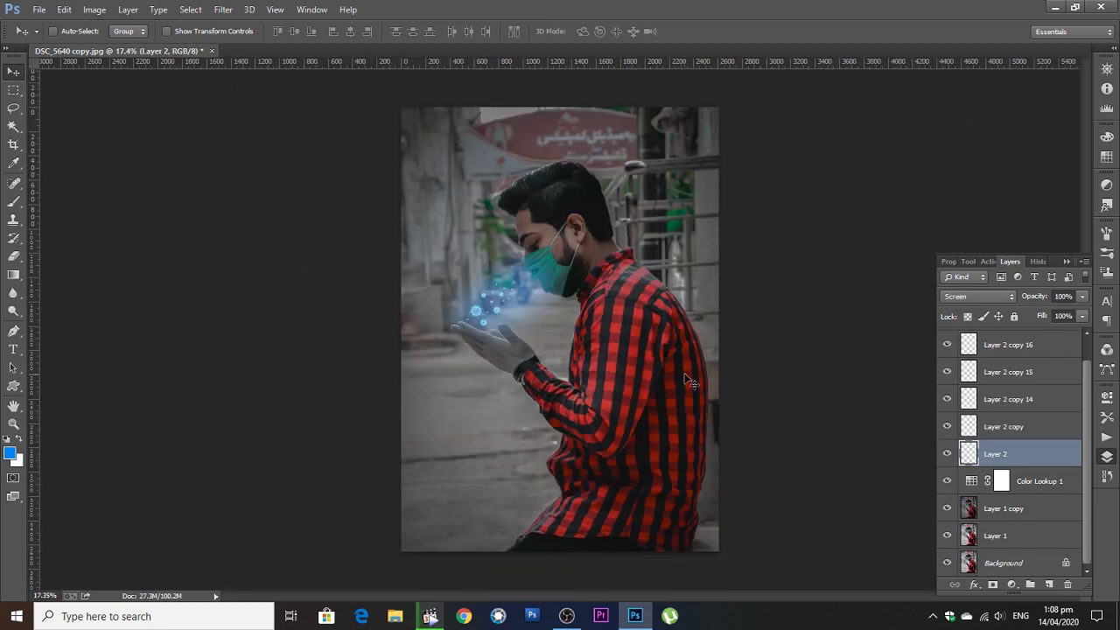
Step: Add a FallColors Color Lookup layer, then stamp all visible layers into Layer 4
{"action": "scroll", "coordinate": [685, 373], "scroll_direction": "down", "scroll_amount": 1}
{"action": "scroll", "coordinate": [704, 373], "scroll_direction": "up", "scroll_amount": 1}
{"action": "left_click", "coordinate": [1013, 583]}
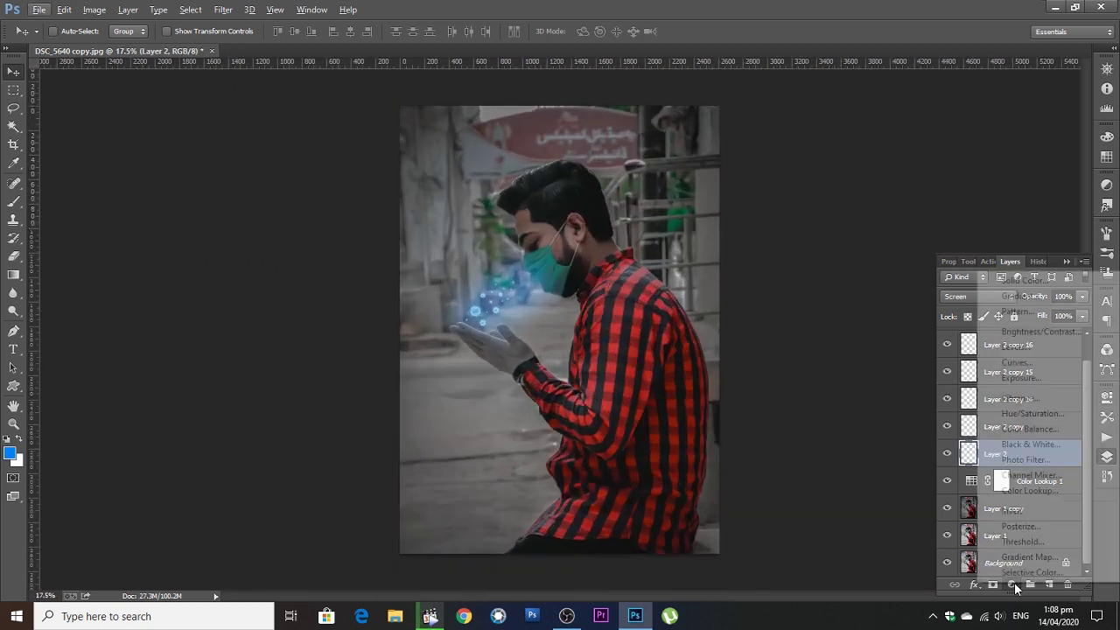
{"action": "left_click", "coordinate": [1033, 495]}
{"action": "left_click", "coordinate": [1029, 306]}
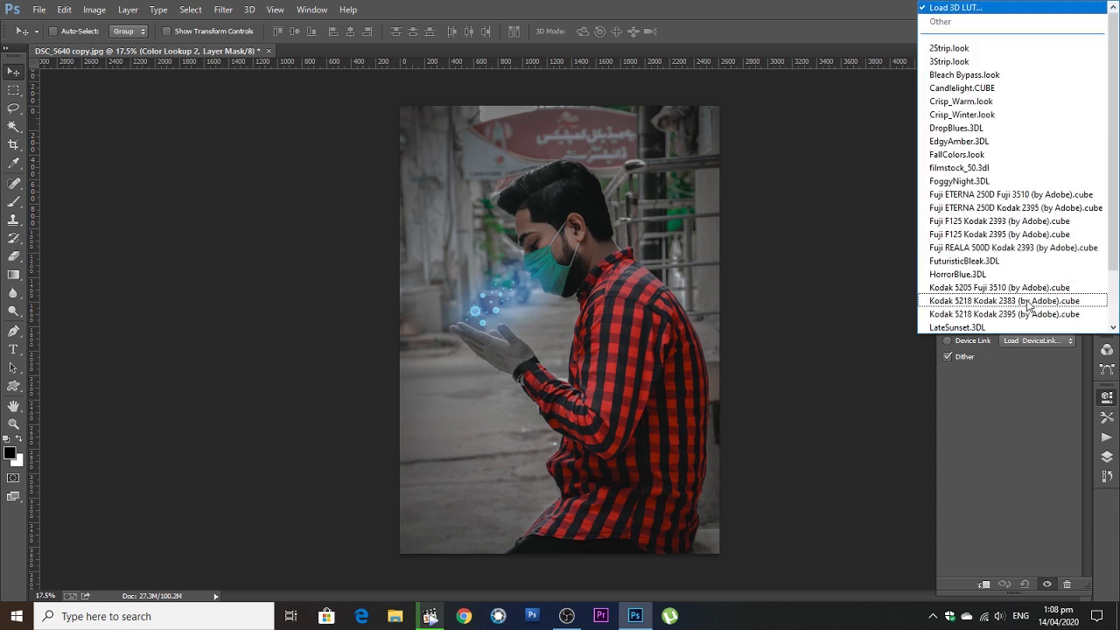
{"action": "left_click", "coordinate": [1007, 154]}
{"action": "left_click", "coordinate": [1108, 456]}
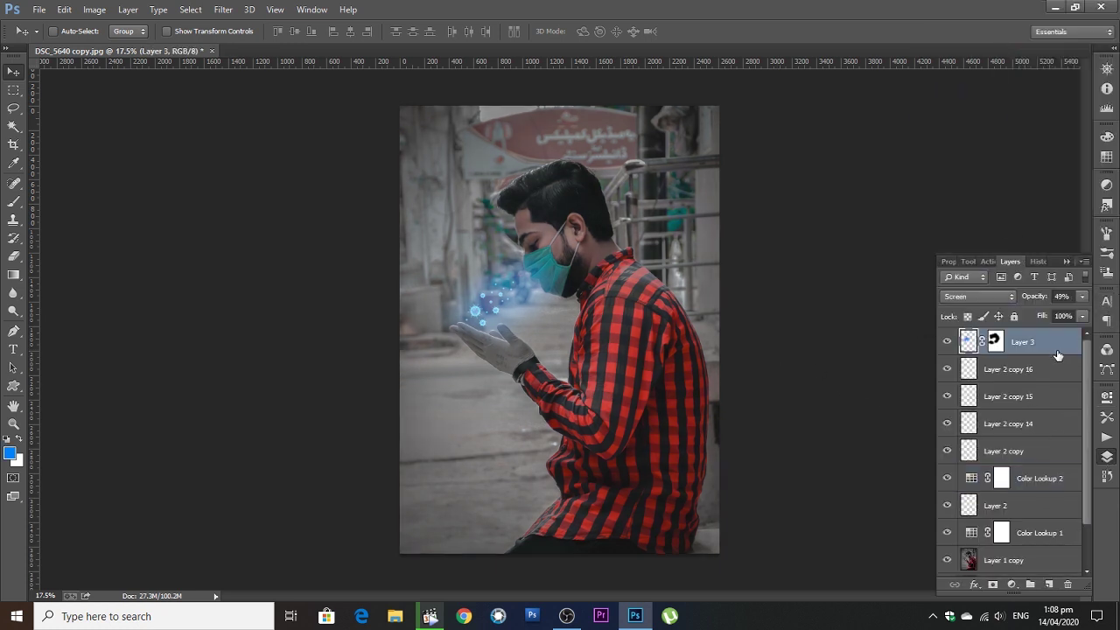
{"action": "key", "text": "ctrl+shift+alt+e"}
{"action": "left_click", "coordinate": [223, 9]}
Step: Apply a Camera Raw filter to Layer 4 with Post Crop Vignetting amount -14
{"action": "left_click", "coordinate": [323, 104]}
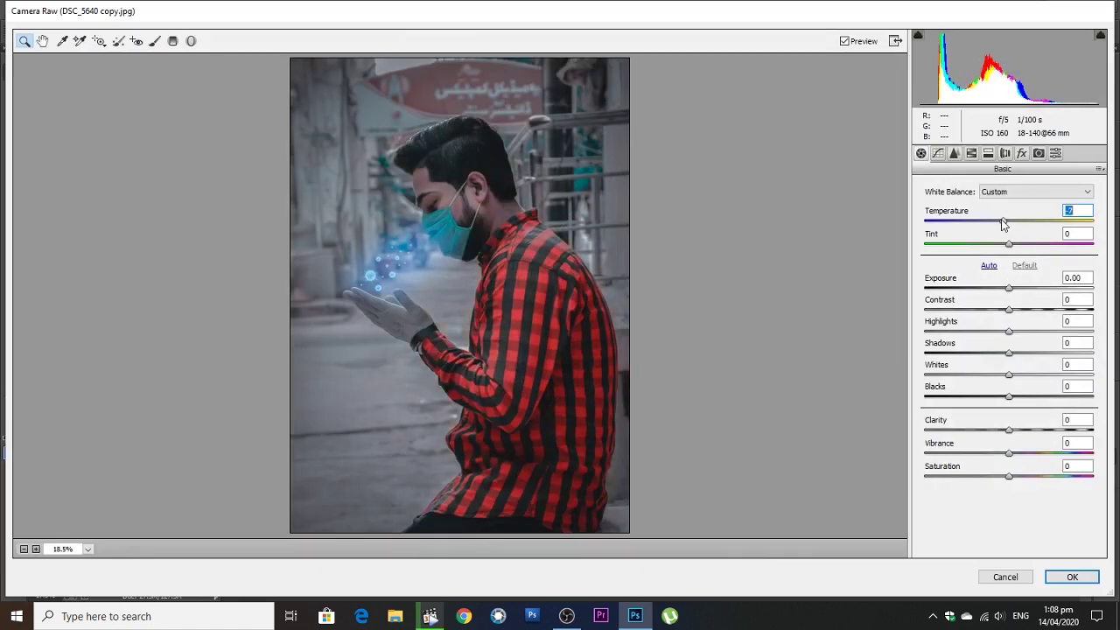
{"action": "left_click", "coordinate": [1021, 154]}
{"action": "left_click_drag", "start_coordinate": [1009, 335], "coordinate": [994, 333]}
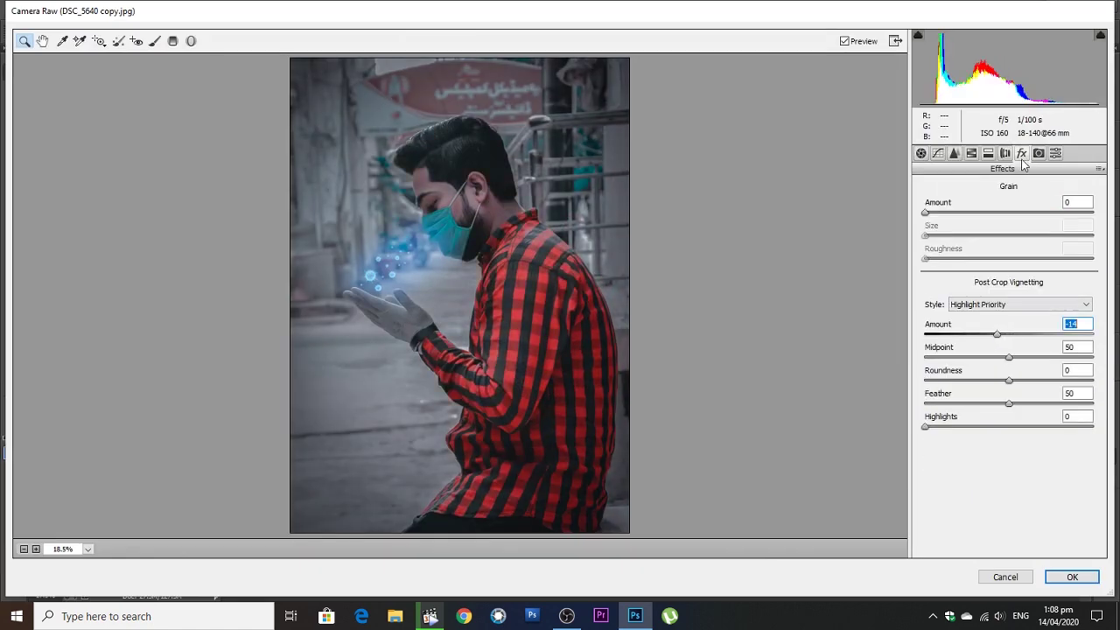
{"action": "left_click", "coordinate": [1039, 153]}
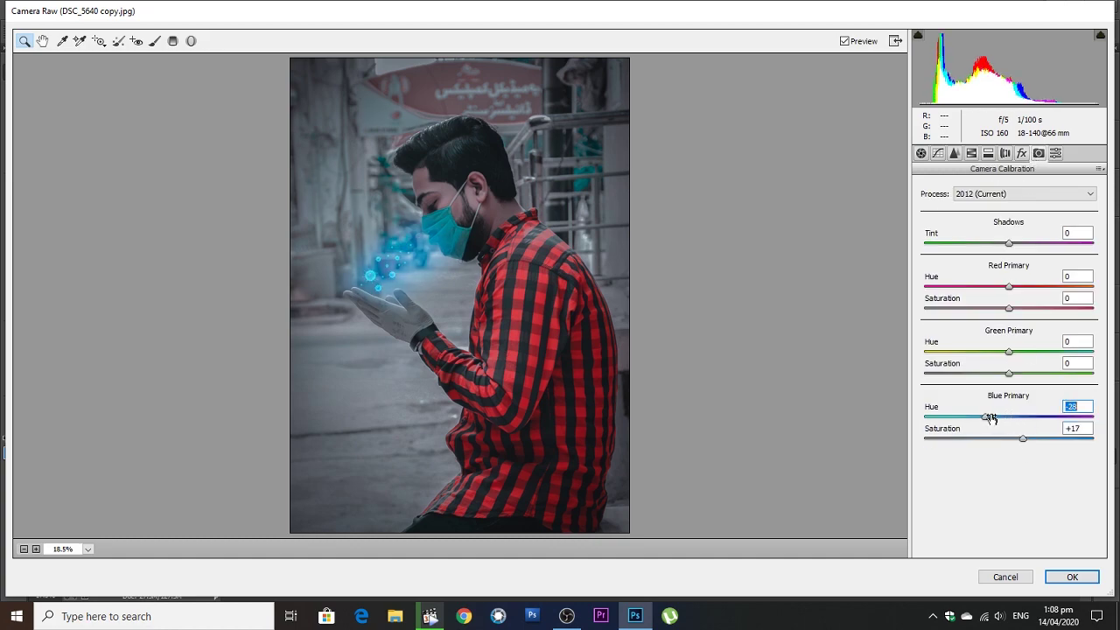
{"action": "left_click", "coordinate": [921, 153]}
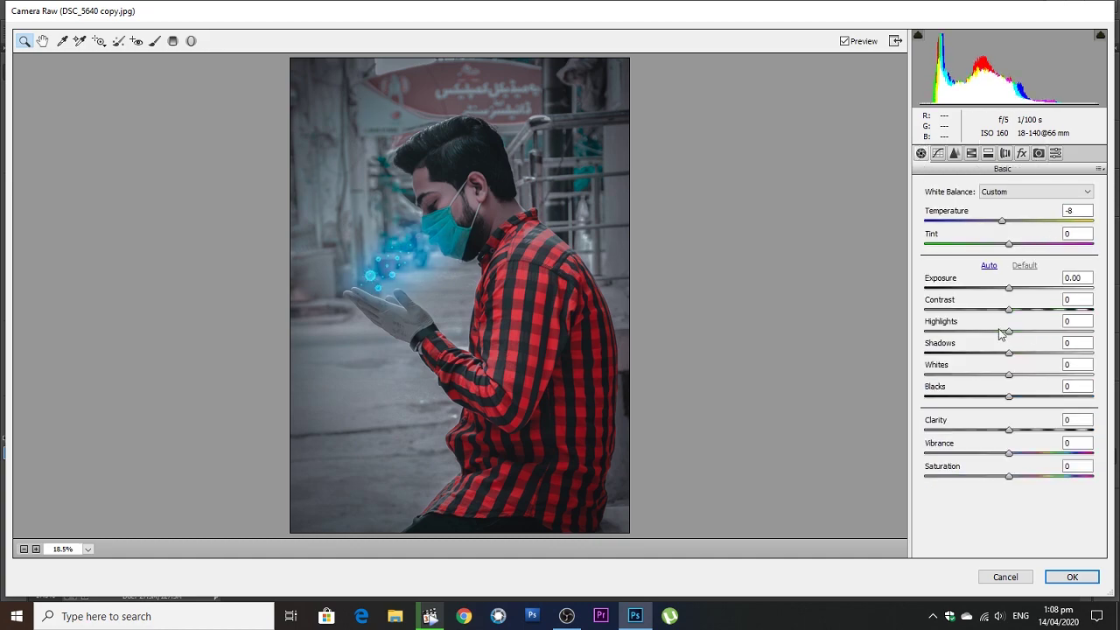
{"action": "left_click", "coordinate": [1069, 578]}
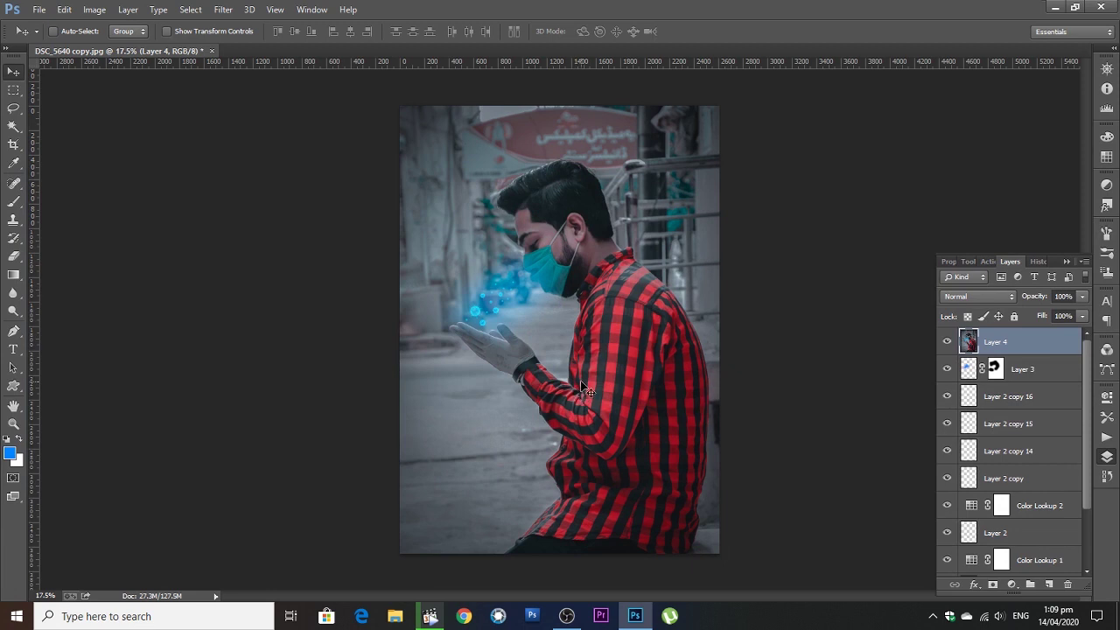
Step: Add a Color Lookup layer using FoggyNight.3DL and lower its opacity to 11%
{"action": "left_click", "coordinate": [1012, 585]}
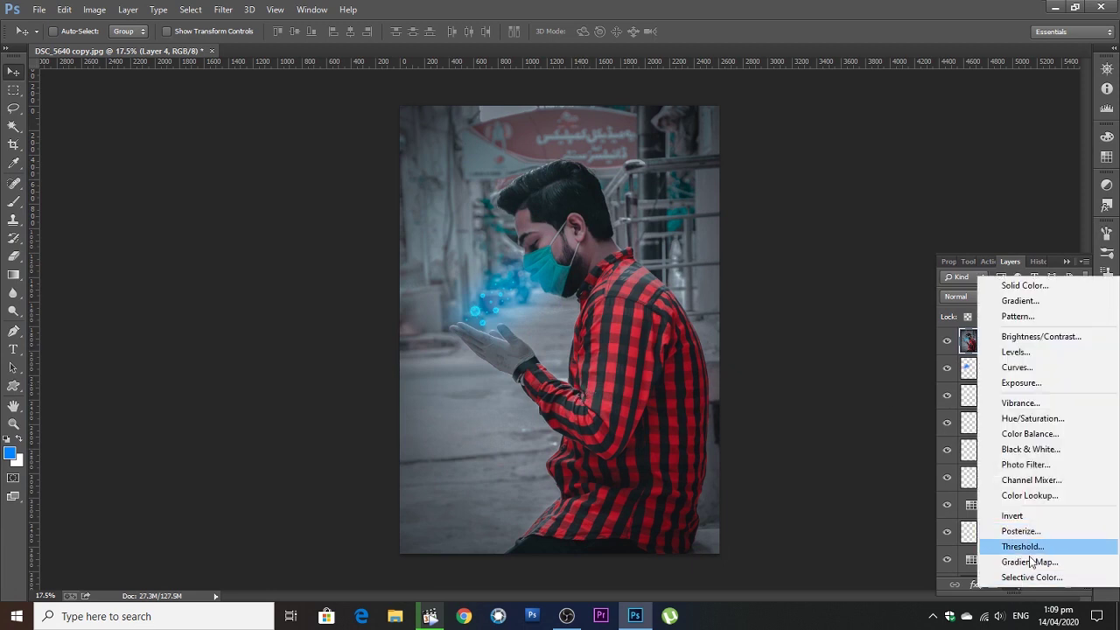
{"action": "left_click", "coordinate": [1020, 496]}
{"action": "left_click", "coordinate": [1038, 304]}
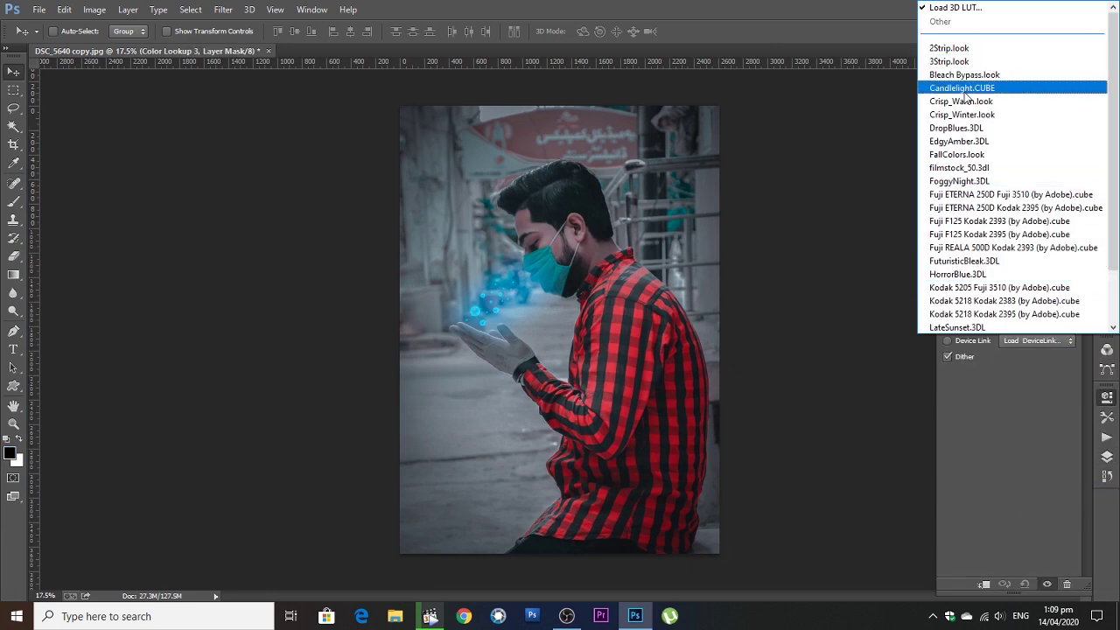
{"action": "left_click", "coordinate": [960, 133]}
{"action": "left_click", "coordinate": [1014, 304]}
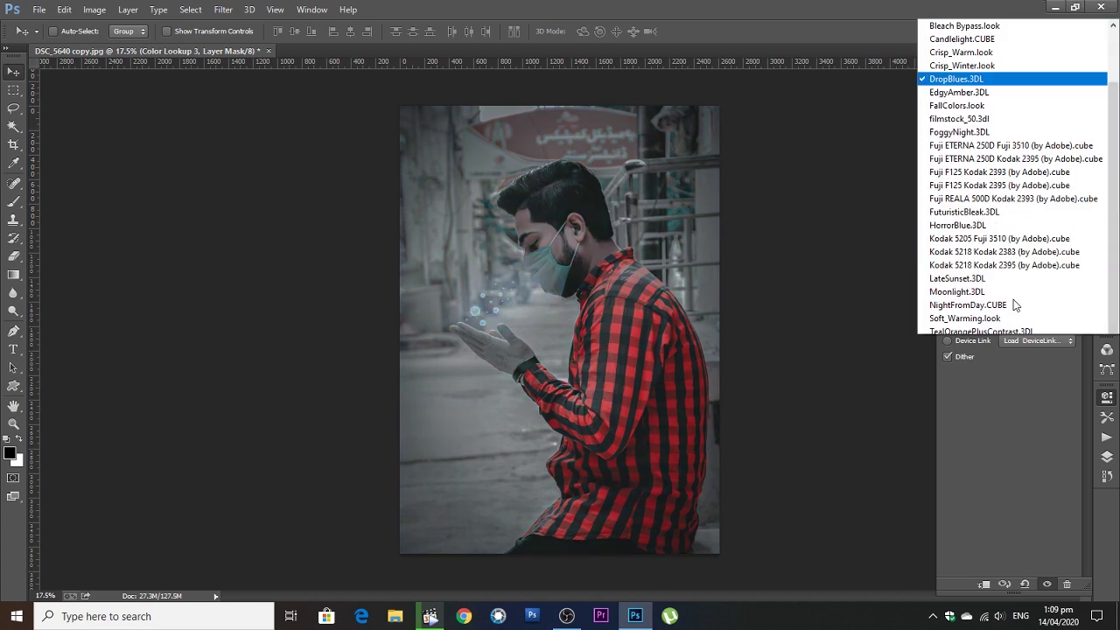
{"action": "left_click", "coordinate": [971, 47]}
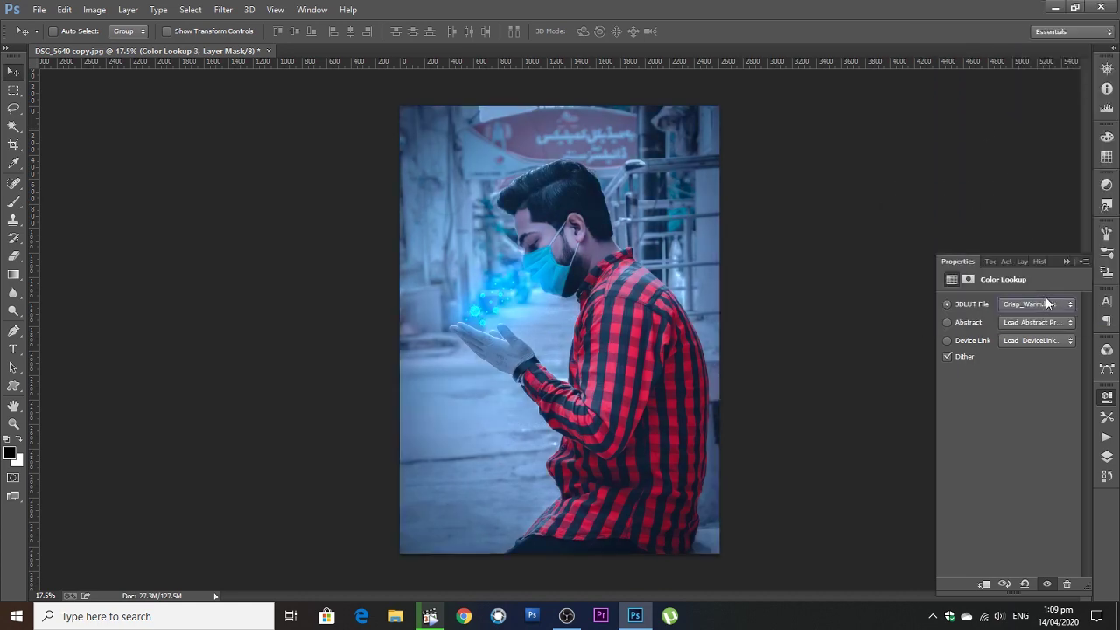
{"action": "scroll", "coordinate": [1048, 304], "scroll_direction": "down", "scroll_amount": 1}
{"action": "scroll", "coordinate": [1048, 303], "scroll_direction": "down", "scroll_amount": 1}
{"action": "scroll", "coordinate": [1048, 303], "scroll_direction": "down", "scroll_amount": 1}
{"action": "scroll", "coordinate": [1047, 304], "scroll_direction": "down", "scroll_amount": 1}
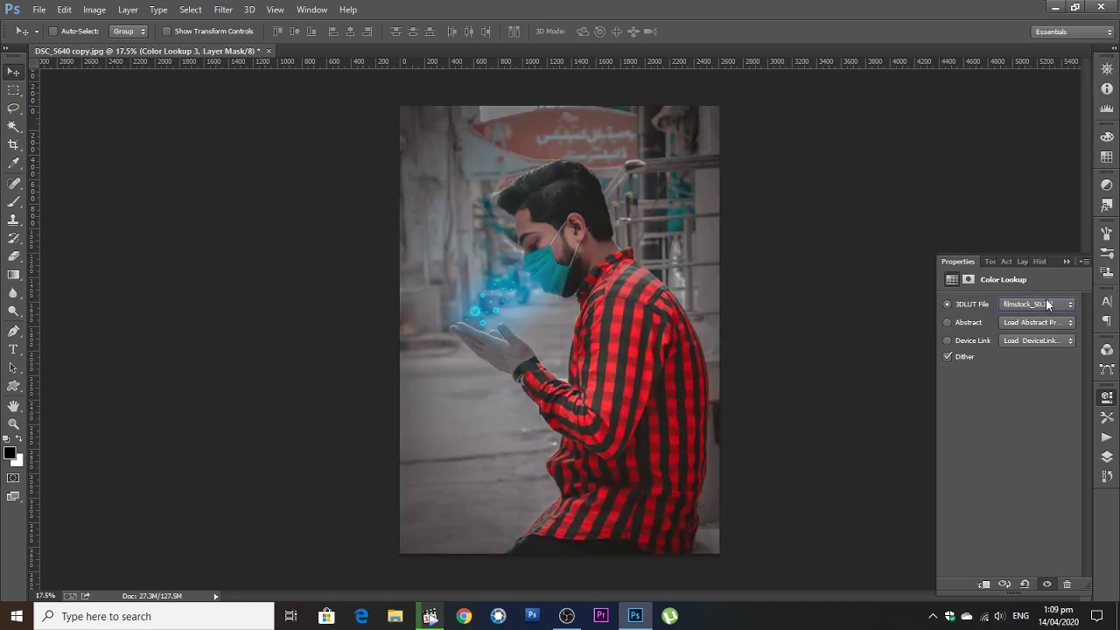
{"action": "scroll", "coordinate": [1048, 304], "scroll_direction": "down", "scroll_amount": 1}
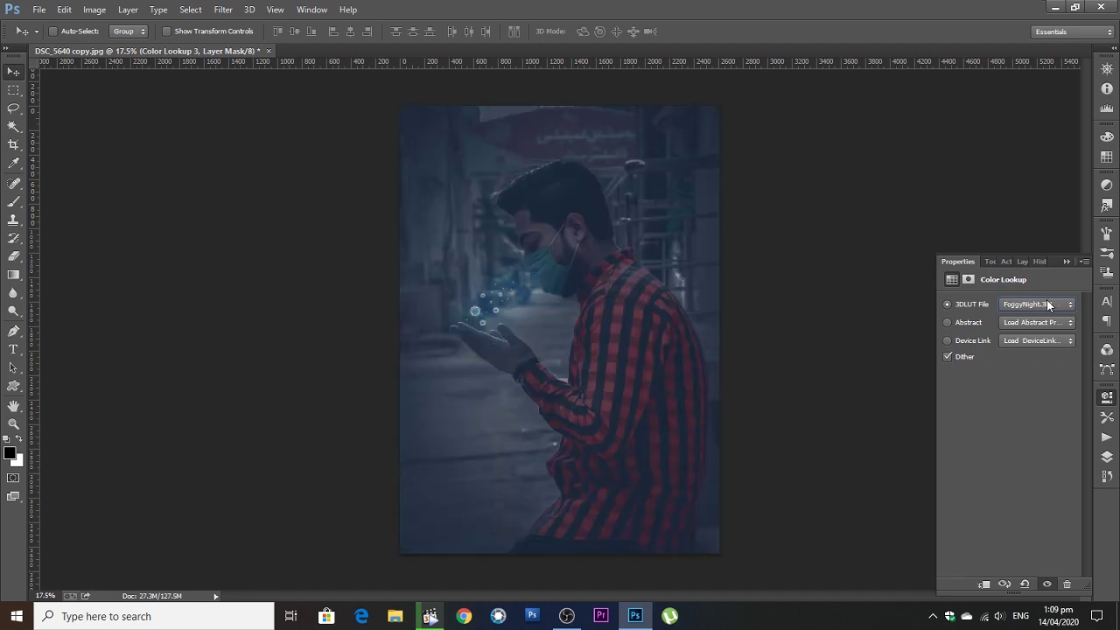
{"action": "left_click", "coordinate": [1107, 456]}
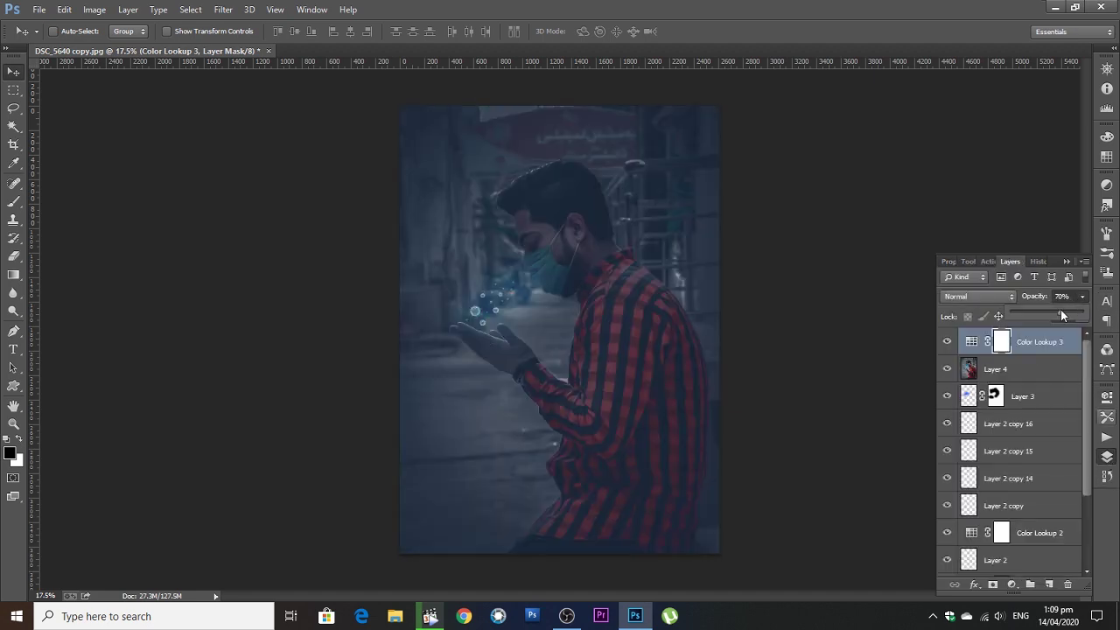
{"action": "left_click_drag", "start_coordinate": [1061, 315], "coordinate": [1045, 312]}
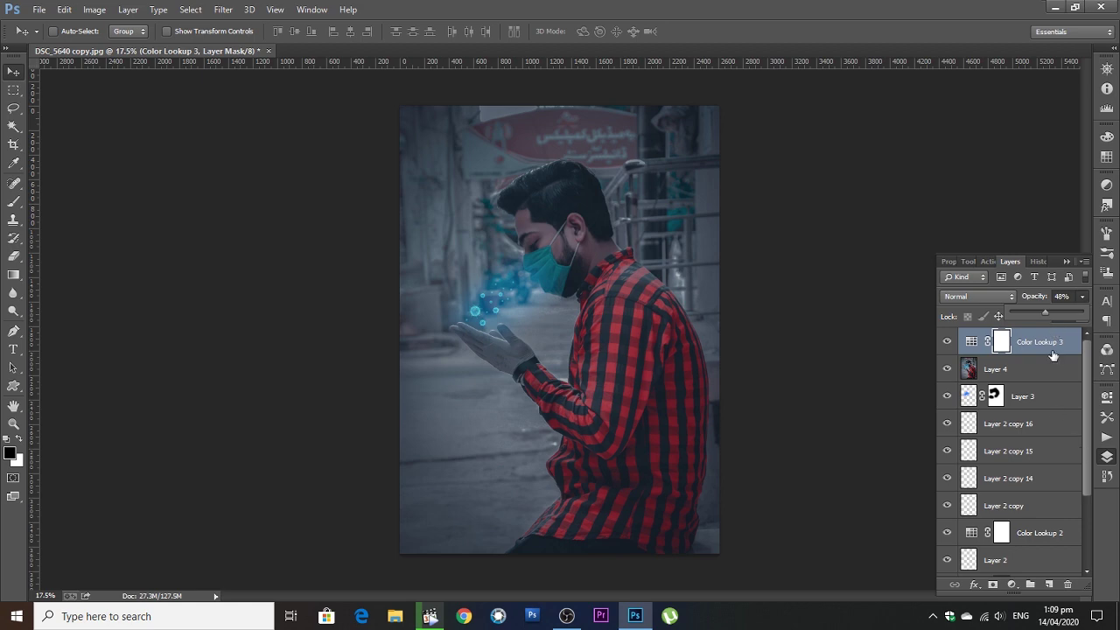
{"action": "left_click_drag", "start_coordinate": [1053, 353], "coordinate": [1036, 317]}
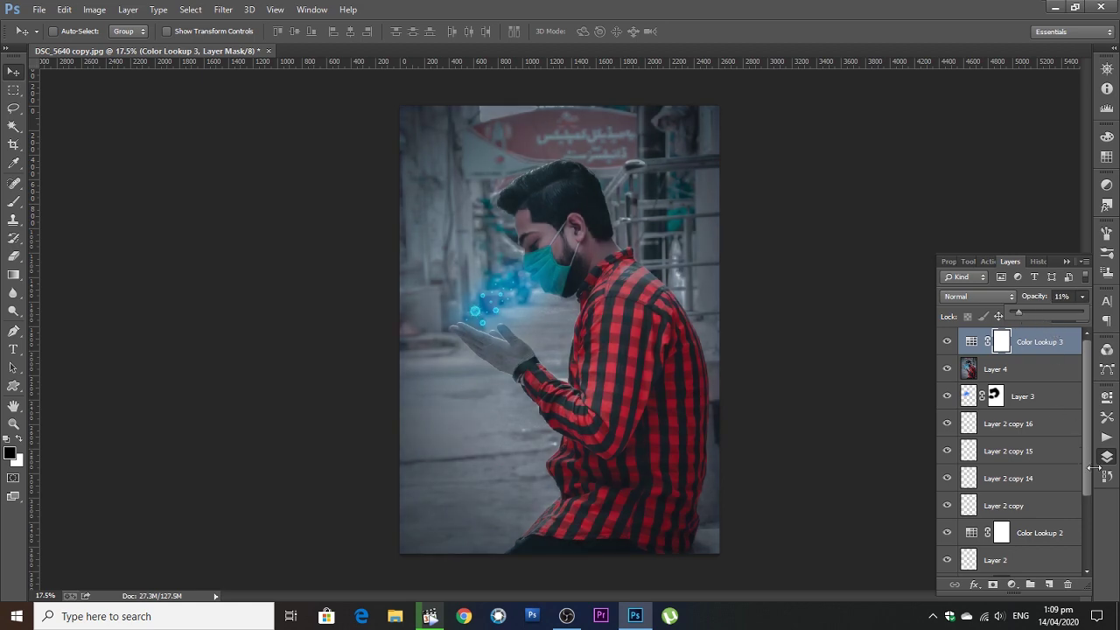
Step: Add a Gradient fill layer using a darker-blue-to-transparent gradient
{"action": "left_click", "coordinate": [1012, 585]}
{"action": "left_click", "coordinate": [1006, 303]}
{"action": "left_click", "coordinate": [871, 155]}
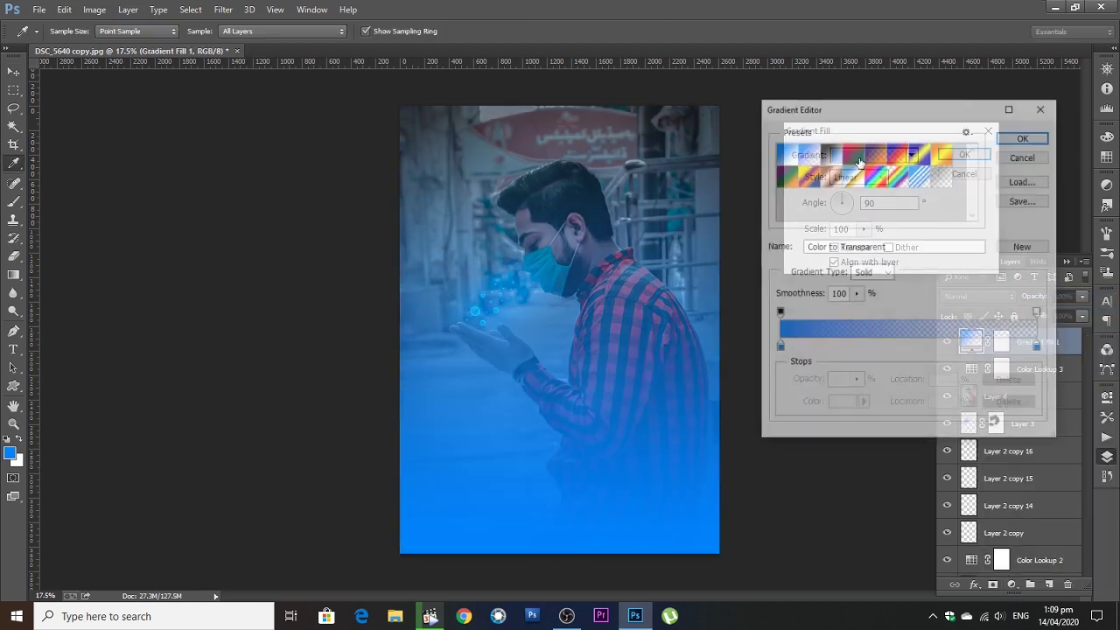
{"action": "left_click", "coordinate": [942, 180]}
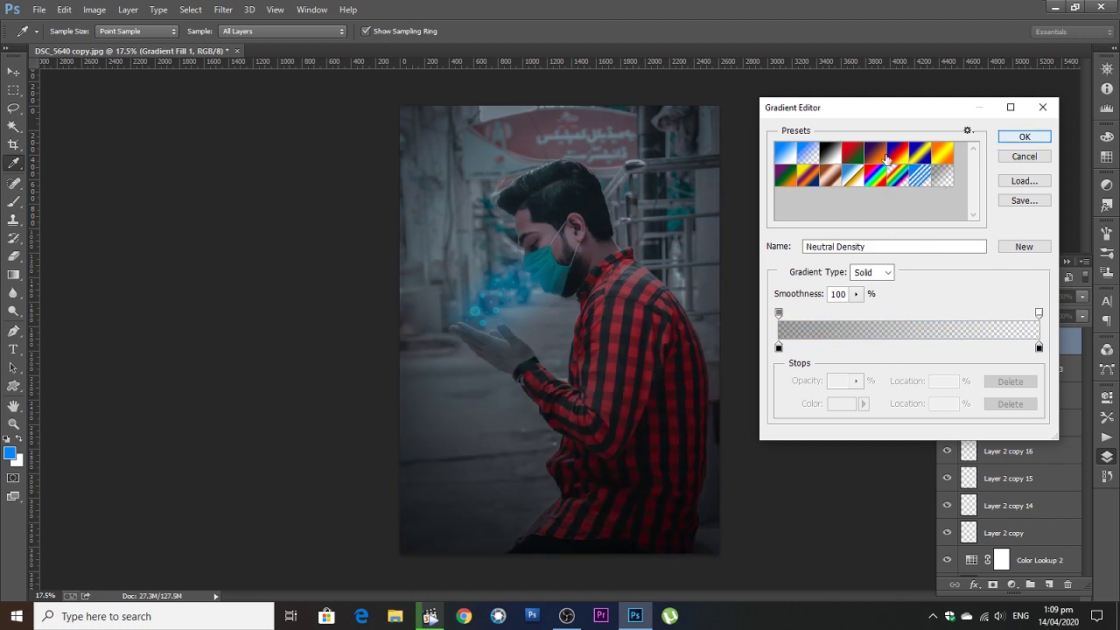
{"action": "left_click", "coordinate": [809, 154]}
{"action": "double_click", "coordinate": [779, 349]}
{"action": "mouse_move", "coordinate": [817, 128]}
{"action": "left_mouse_down"}
{"action": "mouse_move", "coordinate": [805, 155]}
{"action": "mouse_move", "coordinate": [826, 176]}
{"action": "left_mouse_up"}
{"action": "left_click", "coordinate": [961, 117]}
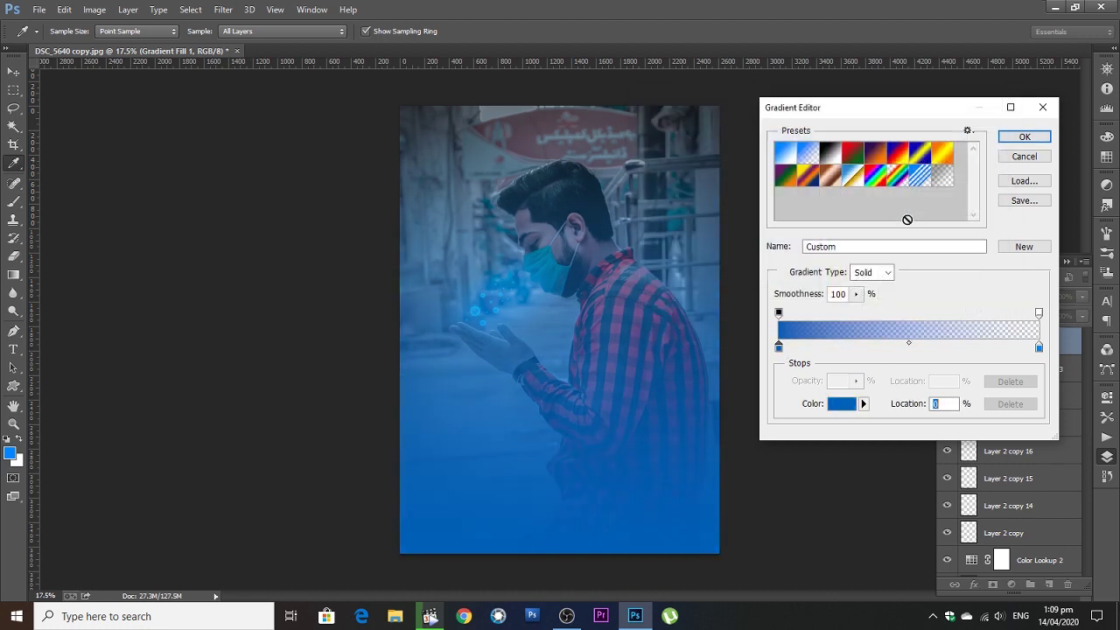
{"action": "left_click", "coordinate": [1020, 138]}
Step: Make the gradient Radial and Reversed with a larger scale
{"action": "left_click", "coordinate": [869, 179]}
{"action": "left_click", "coordinate": [851, 198]}
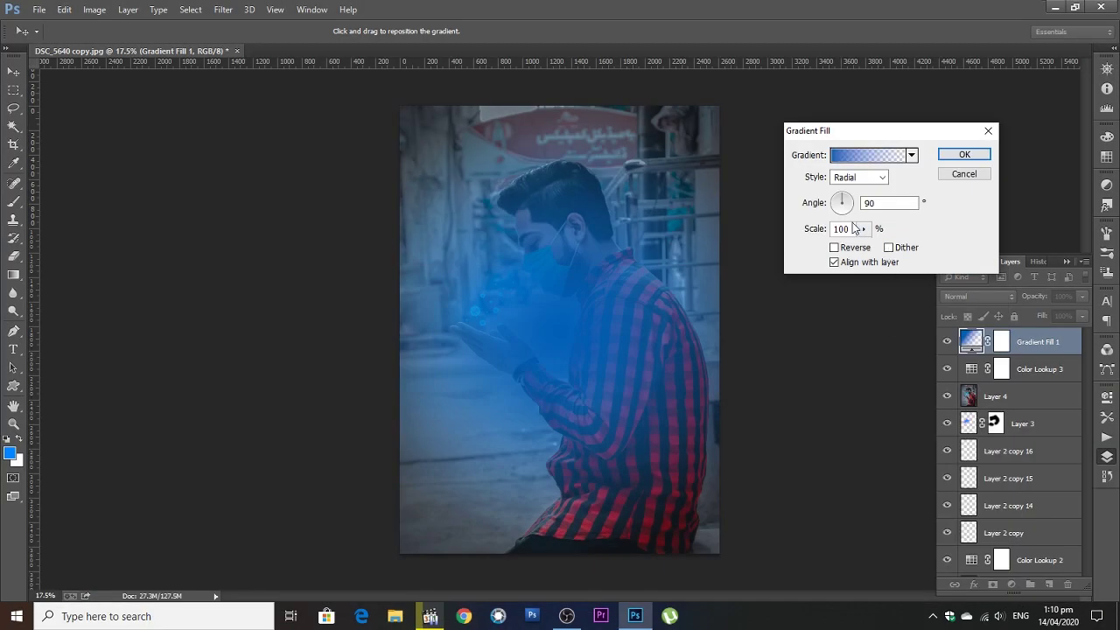
{"action": "left_click", "coordinate": [835, 248]}
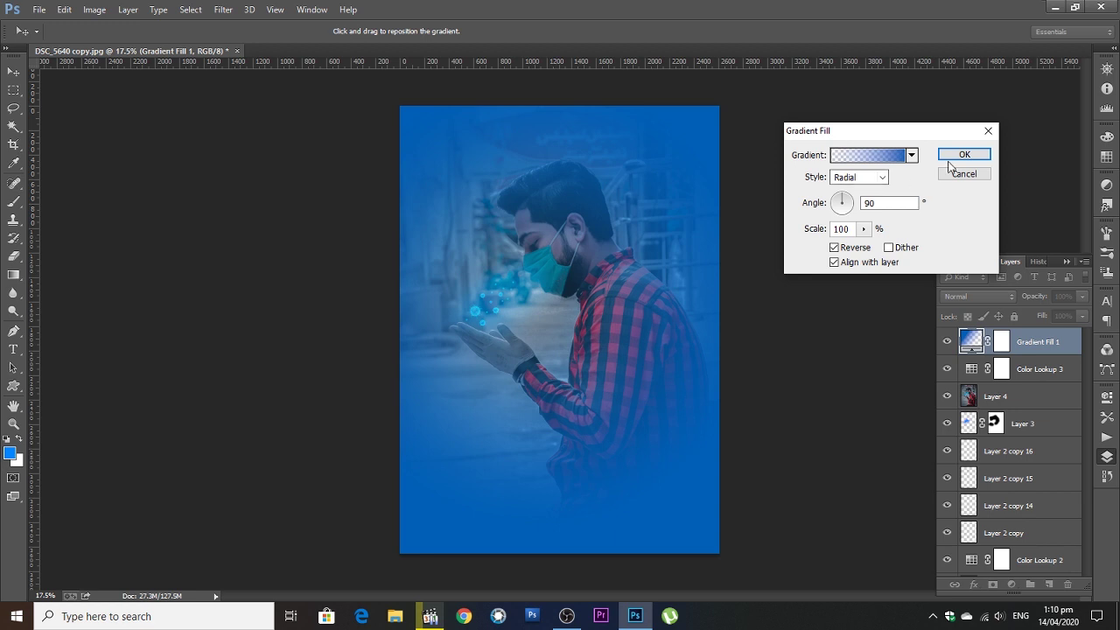
{"action": "left_click_drag", "start_coordinate": [860, 251], "coordinate": [872, 250]}
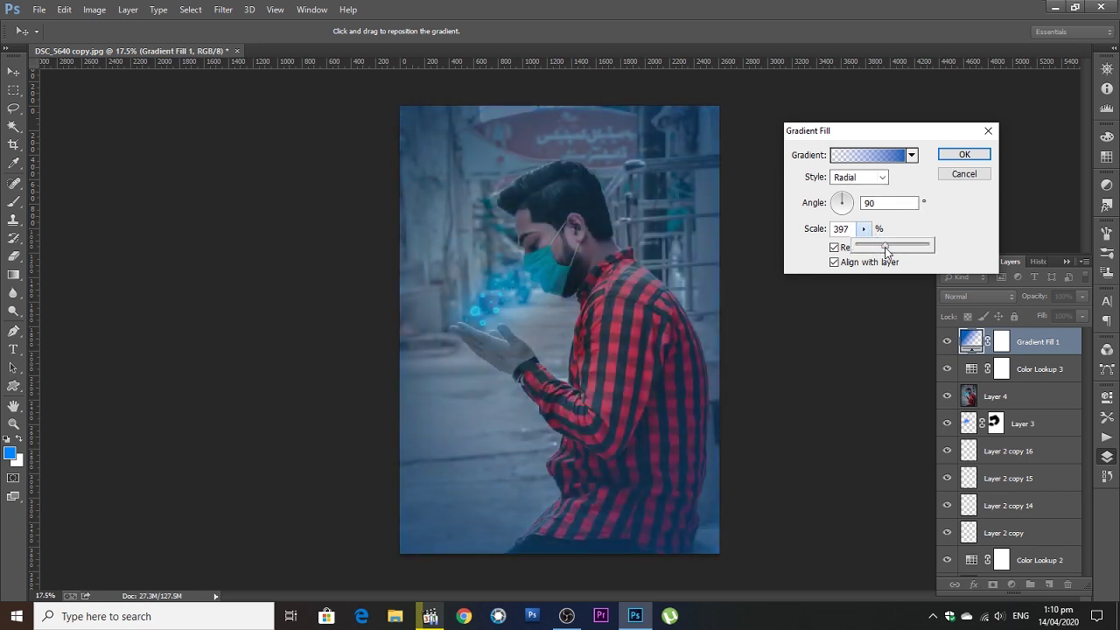
{"action": "left_click", "coordinate": [964, 156]}
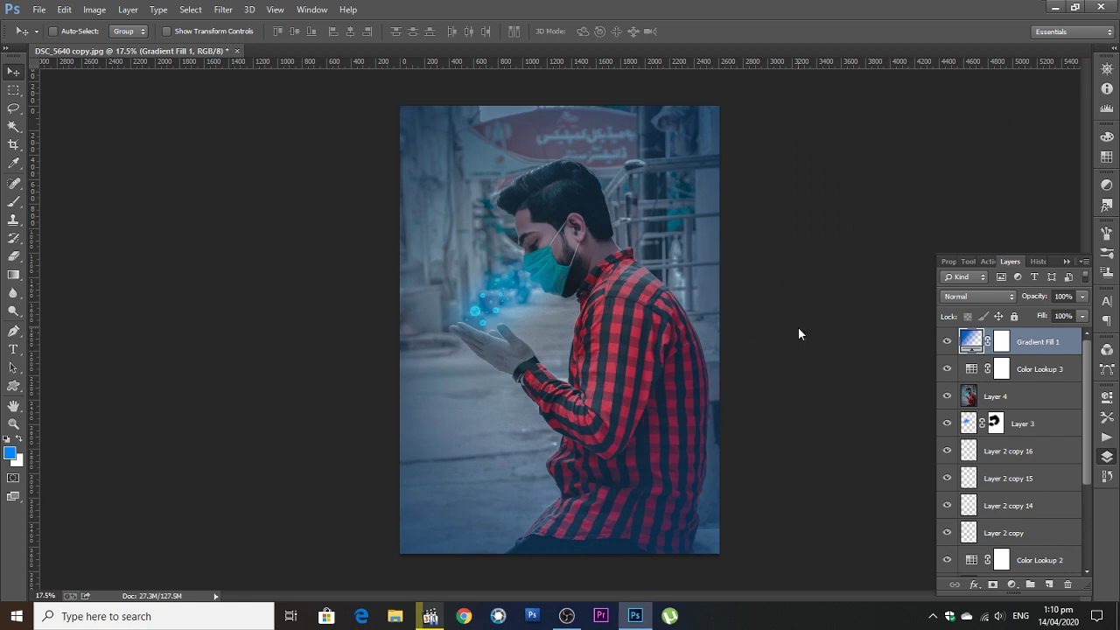
Step: Paste the CORONAVIRUS artwork, scale it up and move it to the poster's bottom
{"action": "key", "text": "ctrl+v"}
{"action": "key", "text": "ctrl+t"}
{"action": "left_click_drag", "start_coordinate": [583, 315], "coordinate": [712, 263]}
{"action": "key", "text": "Return"}
{"action": "left_click_drag", "start_coordinate": [641, 332], "coordinate": [641, 496]}
Step: Set the banner to Screen blend mode, invert it to cyan, and shrink it
{"action": "left_click", "coordinate": [978, 296]}
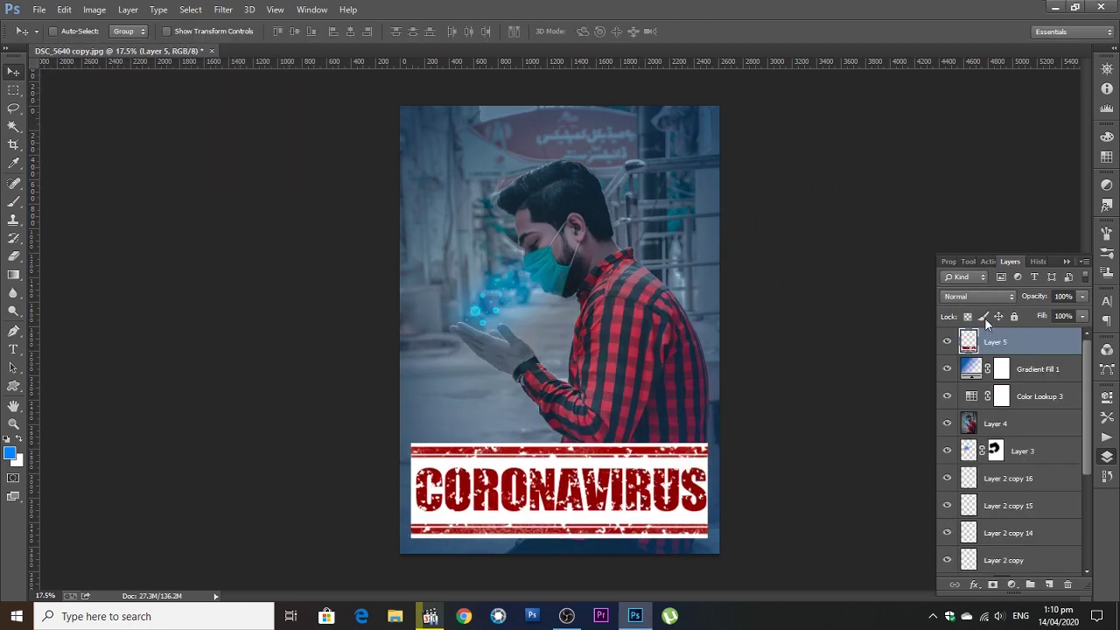
{"action": "left_click", "coordinate": [986, 119]}
{"action": "key", "text": "ctrl+i"}
{"action": "key", "text": "ctrl+t"}
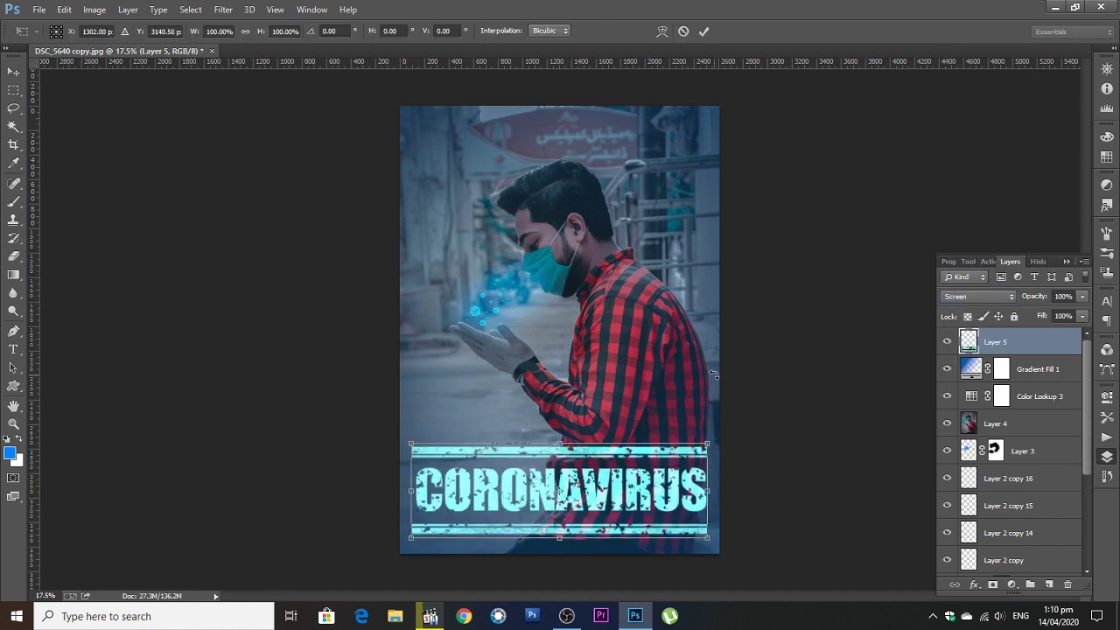
{"action": "mouse_move", "coordinate": [708, 440]}
{"action": "left_mouse_down"}
{"action": "mouse_move", "coordinate": [676, 460]}
{"action": "mouse_move", "coordinate": [674, 484]}
{"action": "mouse_move", "coordinate": [631, 486]}
{"action": "mouse_move", "coordinate": [628, 500]}
{"action": "left_mouse_up"}
{"action": "key", "text": "Return"}
{"action": "key", "text": "ctrl+t"}
{"action": "key", "text": "Return"}
Step: Bring the Seven Studio logo into the poster, scale it down, and place it top centre
{"action": "key", "text": "ctrl+Tab"}
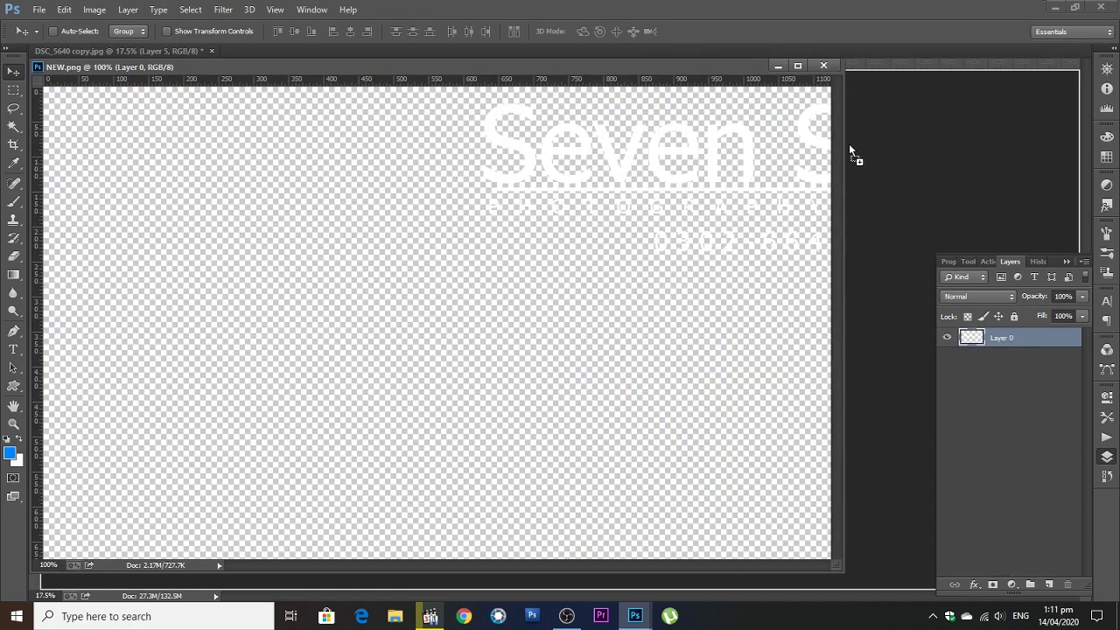
{"action": "left_click_drag", "start_coordinate": [850, 153], "coordinate": [554, 288]}
{"action": "key", "text": "ctrl+t"}
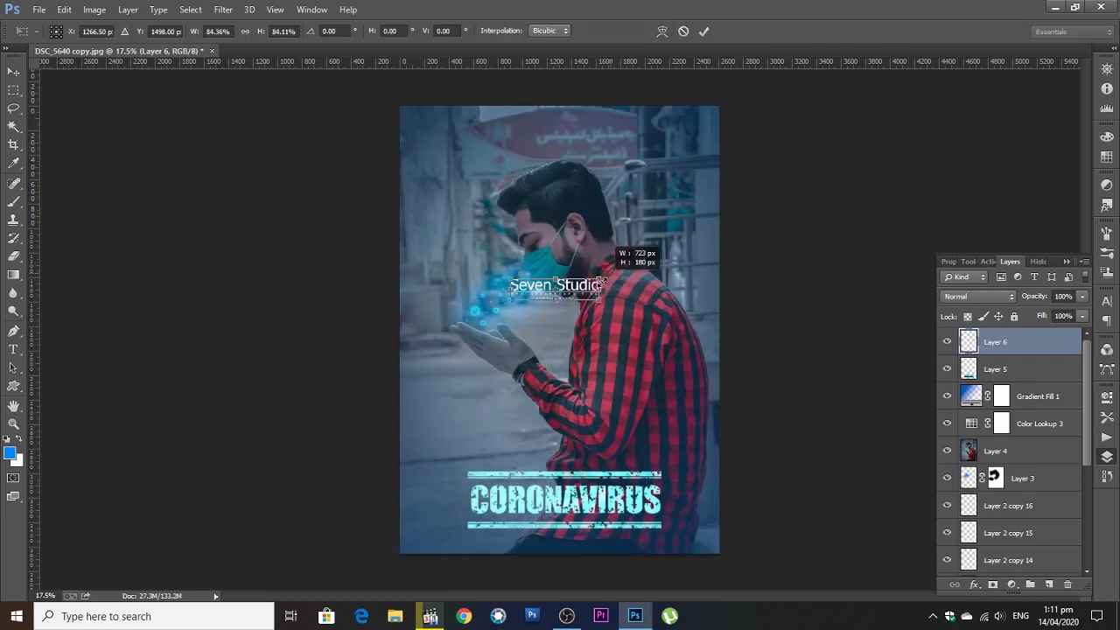
{"action": "left_click_drag", "start_coordinate": [637, 252], "coordinate": [617, 263]}
{"action": "key", "text": "Return"}
{"action": "mouse_move", "coordinate": [553, 287]}
{"action": "left_mouse_down"}
{"action": "mouse_move", "coordinate": [557, 99]}
{"action": "mouse_move", "coordinate": [556, 124]}
{"action": "left_mouse_up"}
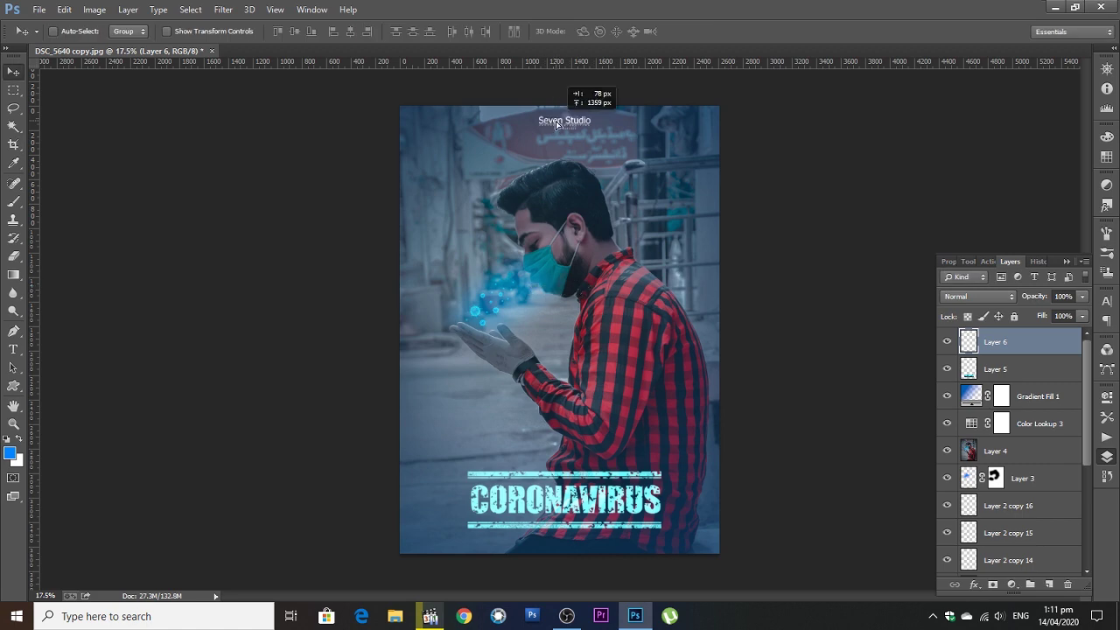
Step: Stroke the whole canvas with an 11 px white border
{"action": "key", "text": "ctrl+a"}
{"action": "left_click", "coordinate": [64, 10]}
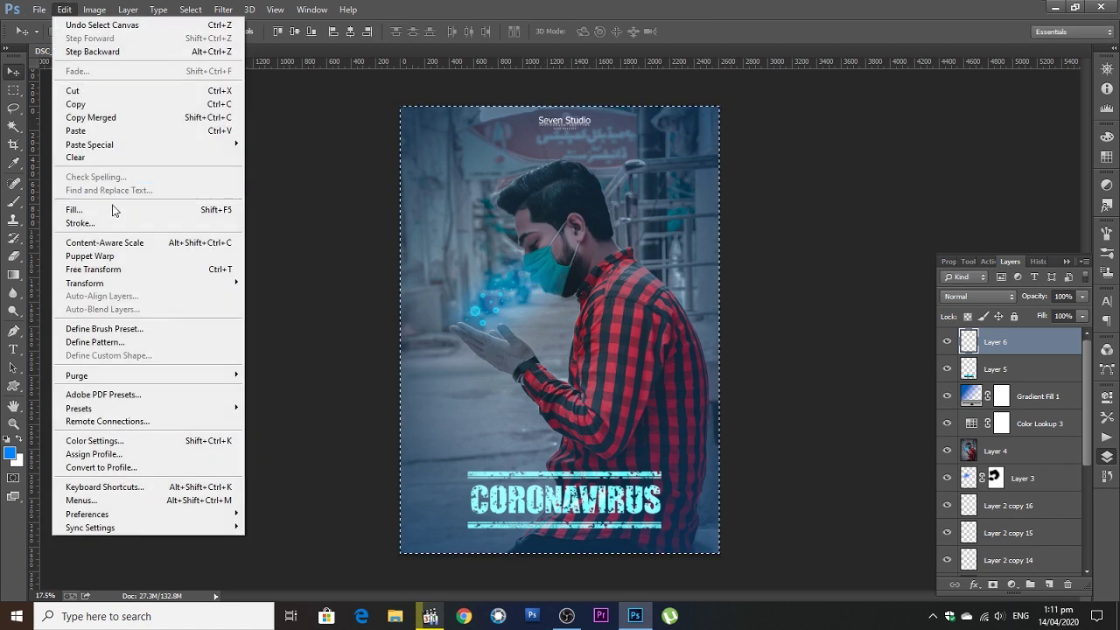
{"action": "left_click", "coordinate": [87, 219]}
{"action": "left_click", "coordinate": [523, 198]}
{"action": "left_click", "coordinate": [951, 115]}
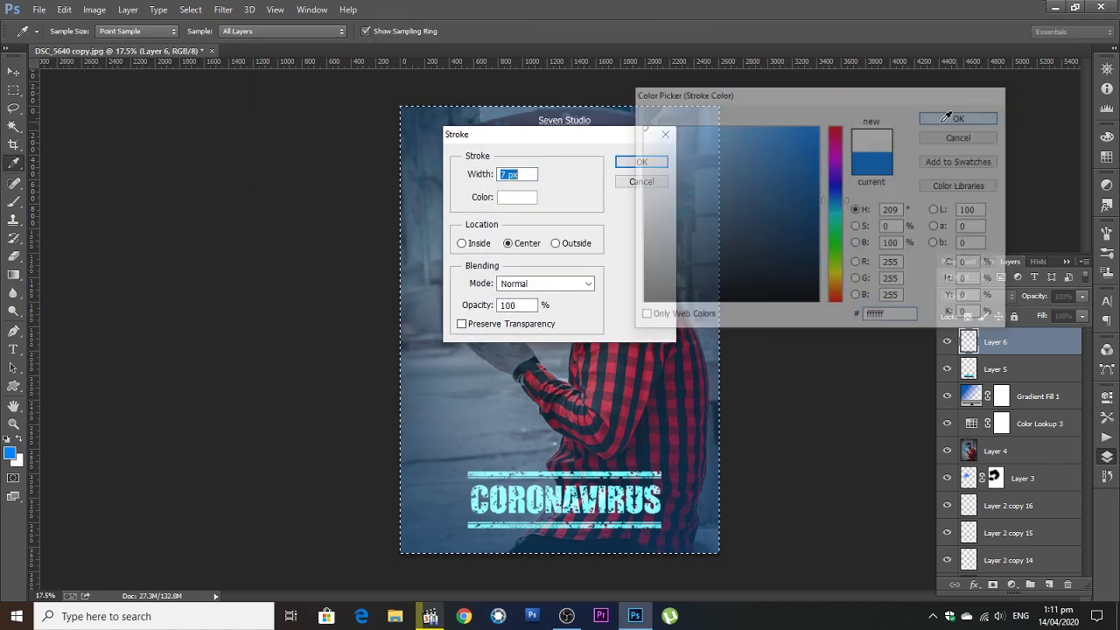
{"action": "key", "text": "Up"}
{"action": "key", "text": "Up"}
{"action": "key", "text": "Up"}
{"action": "left_click", "coordinate": [640, 163]}
{"action": "key", "text": "v"}
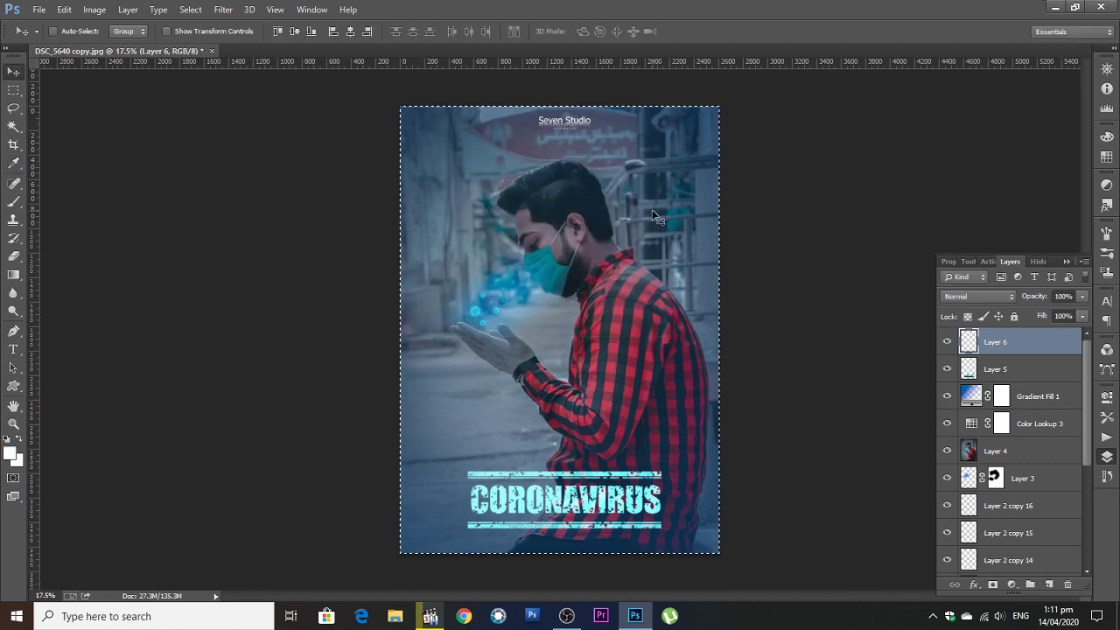